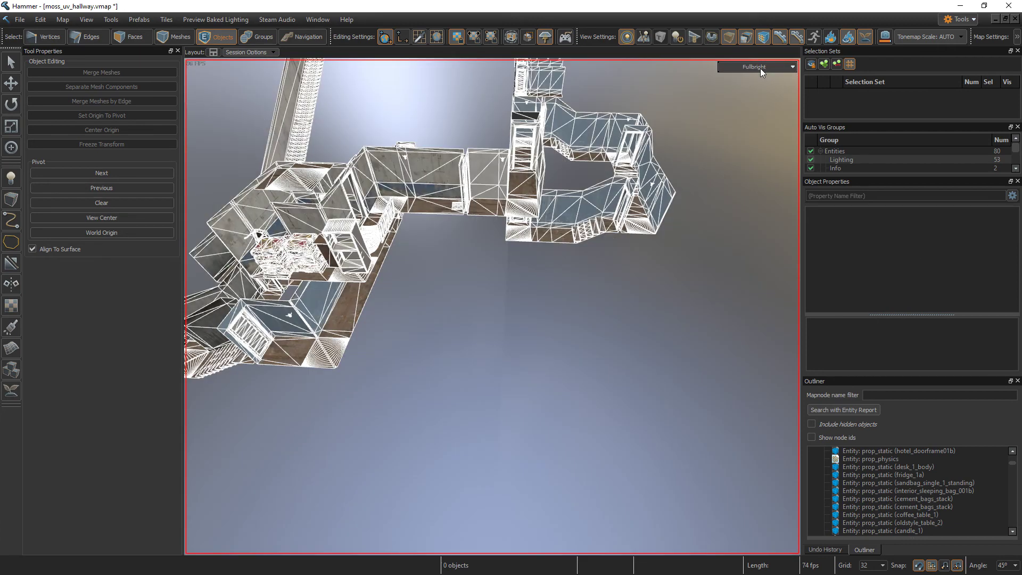
Step: Hide the wireframe overlay in the 3D view and fly to an empty area beside the map geometry
click(756, 67)
click(753, 154)
key(z)
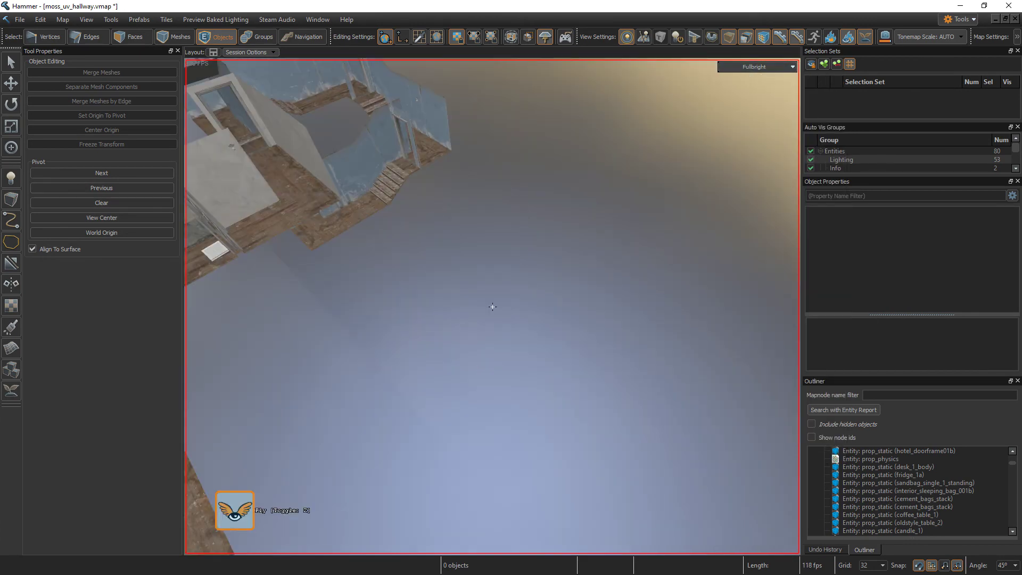
key(z)
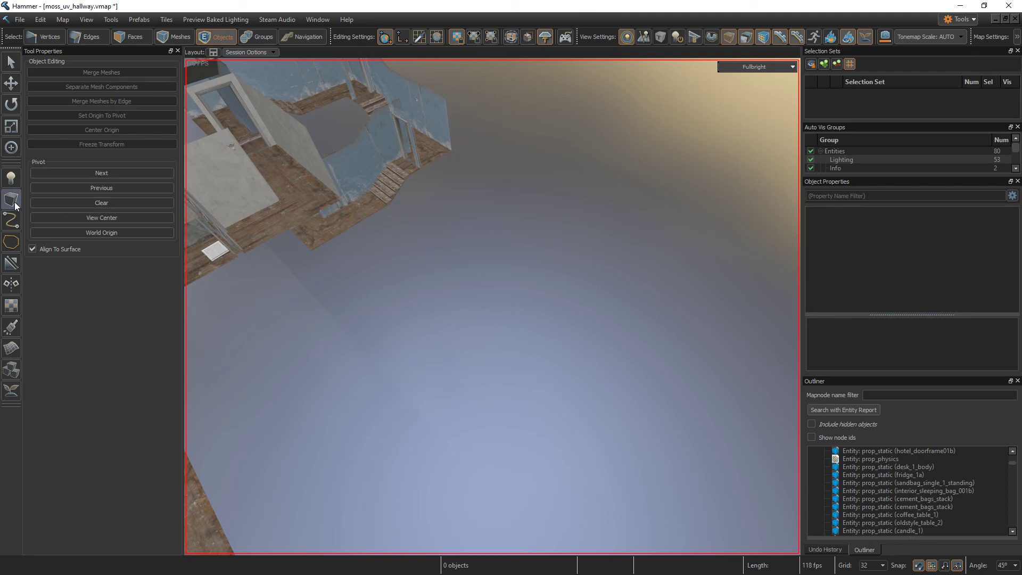
Step: Set the grid size to 64 and create a 64 by 64 quad in the empty area beside the hallway
click(11, 201)
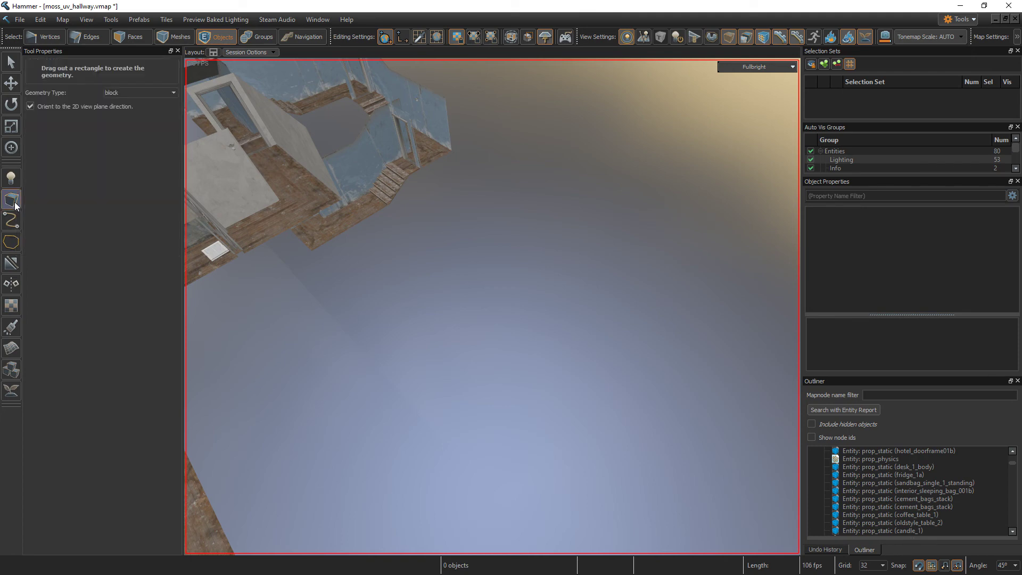
click(145, 92)
click(127, 104)
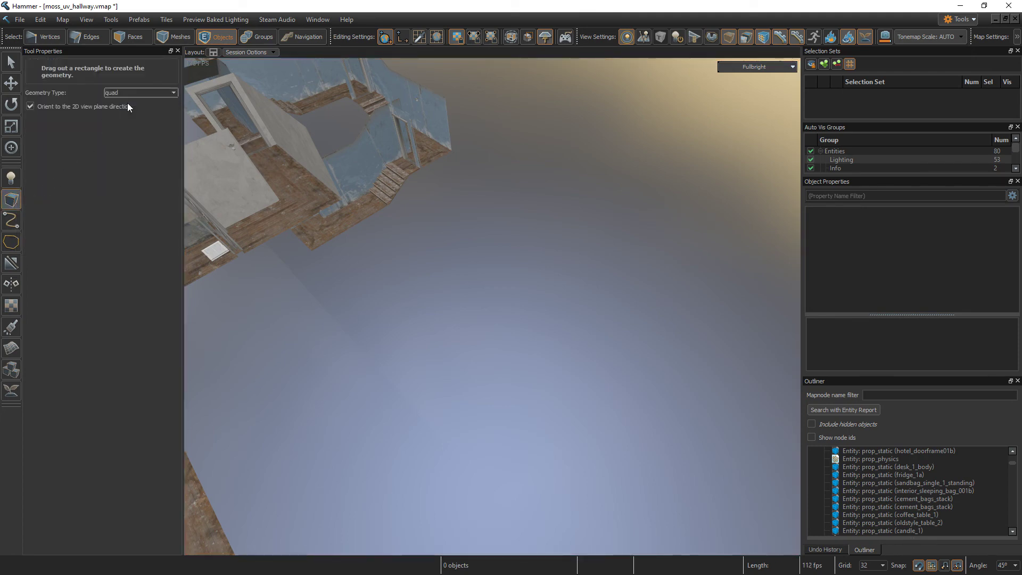
click(876, 565)
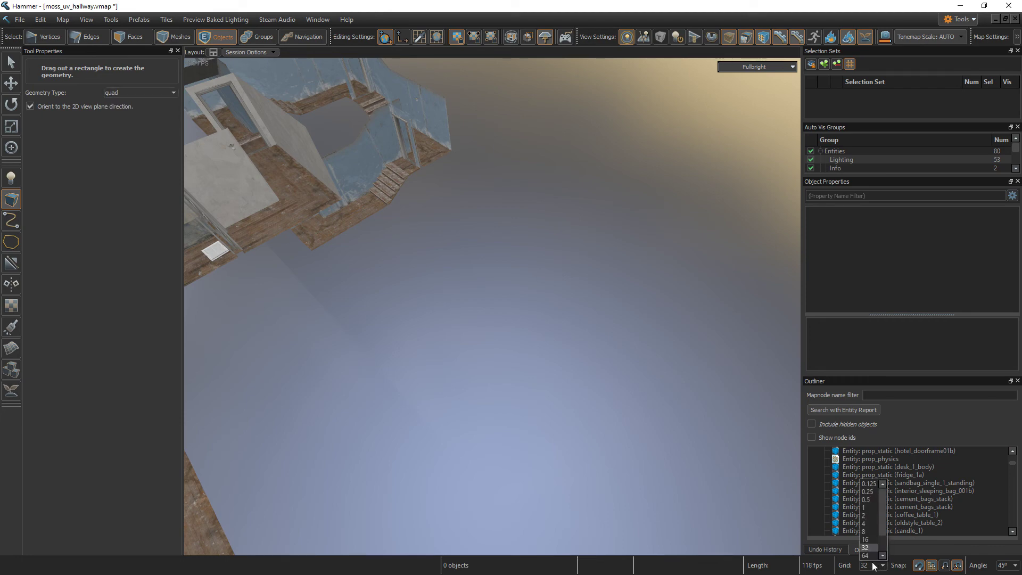
click(866, 555)
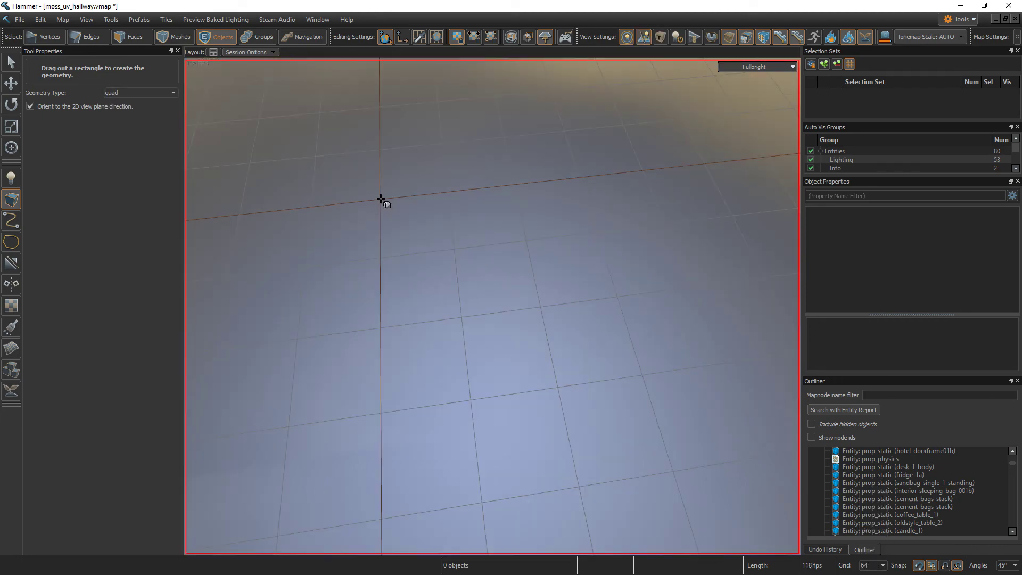
drag(381, 200, 453, 249)
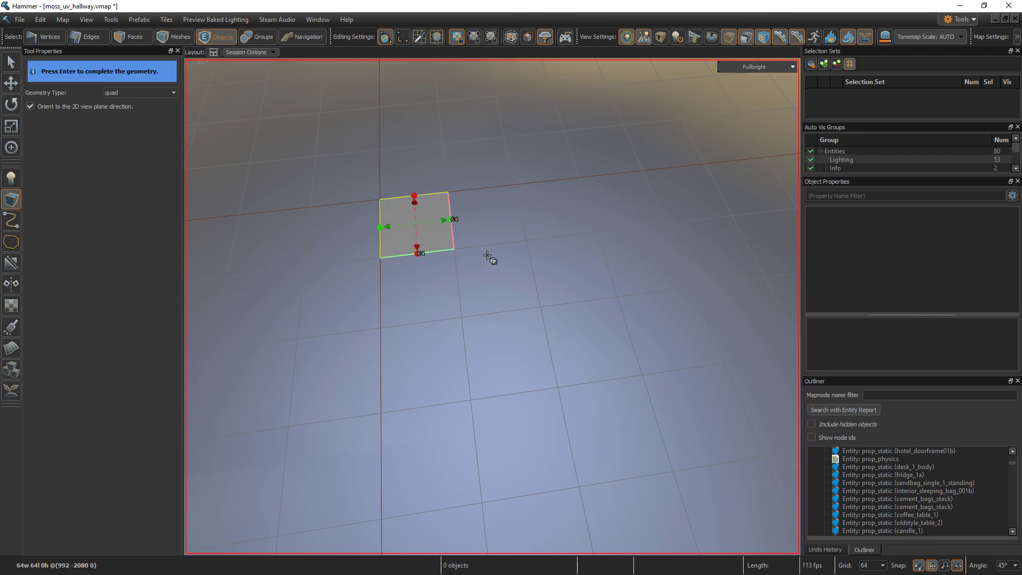
key(Return)
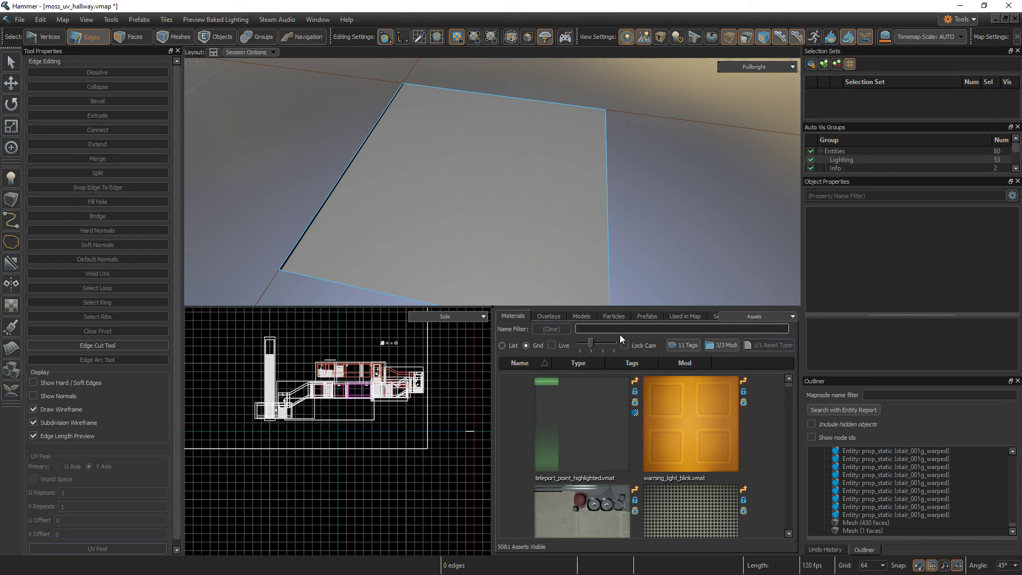
Step: Filter the materials by "wood" and apply interior_wood_floor_001_simple.vmat to the new quad
text(wood)
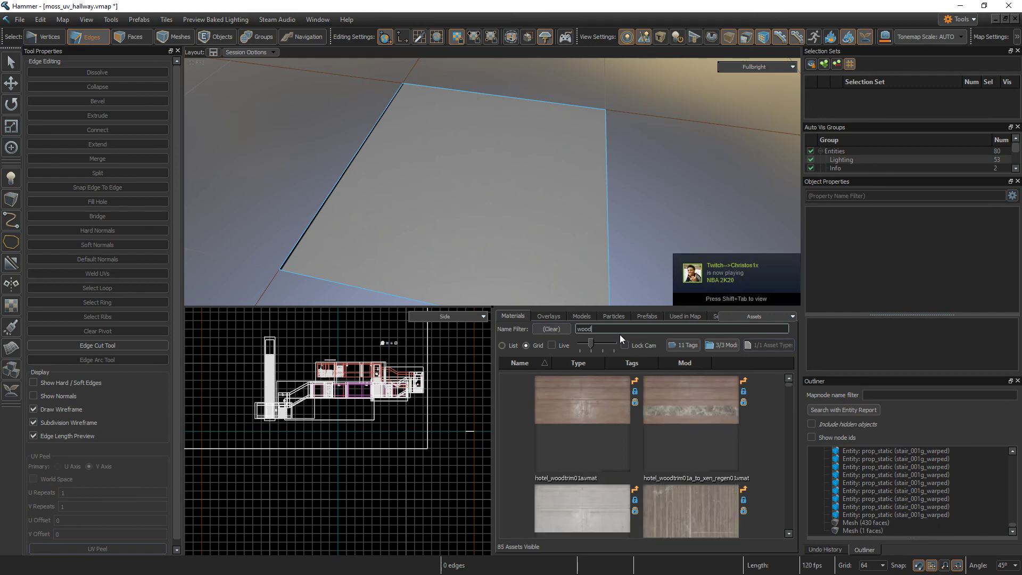
scroll(664, 391, down, 10)
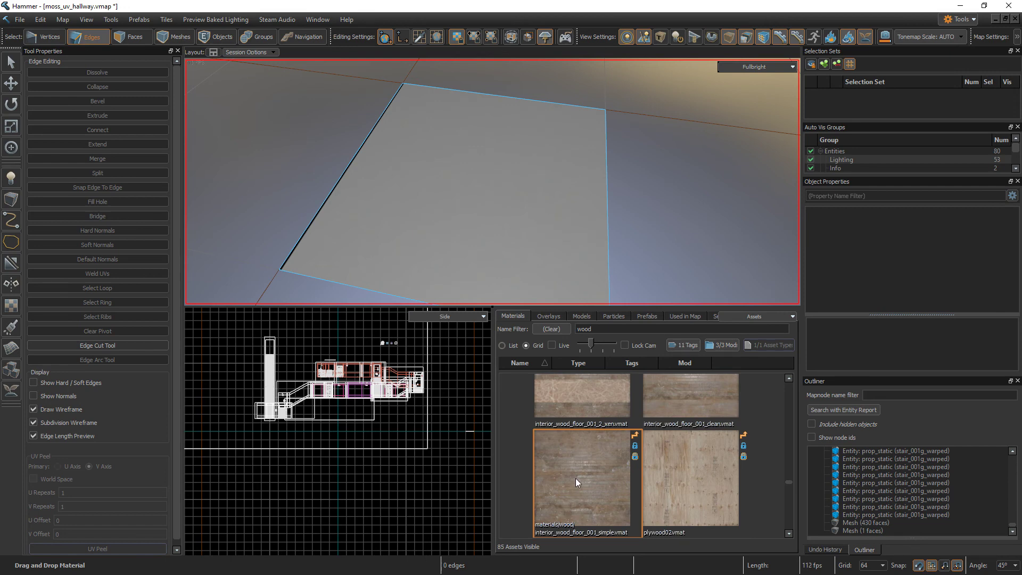
drag(577, 477, 667, 216)
key(space)
scroll(610, 244, down, 5)
key(5)
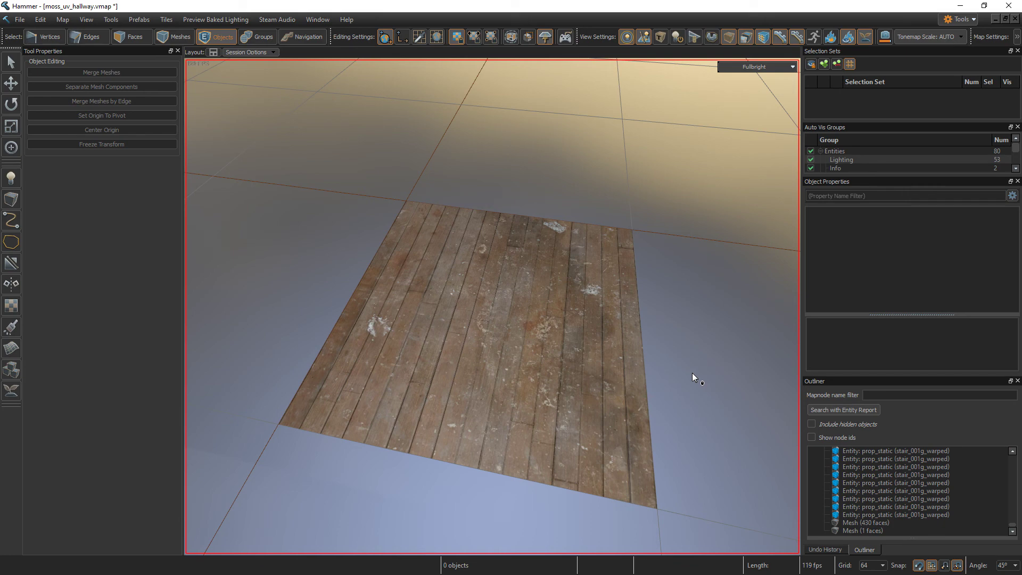
Step: Examine how the floorboards change direction along the diagonal seam at the existing hallway's corner
key(2)
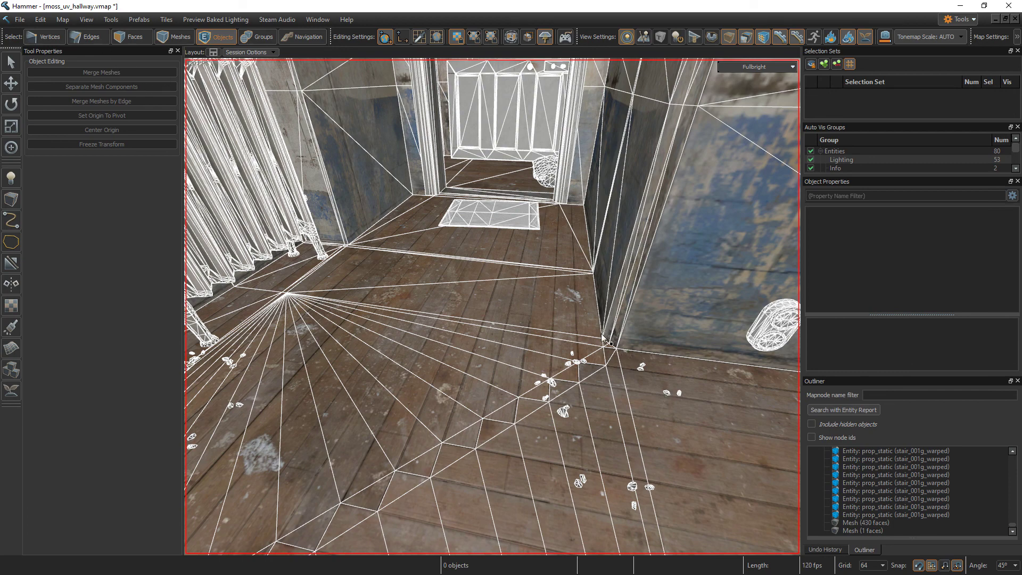
right_drag(629, 339, 671, 393)
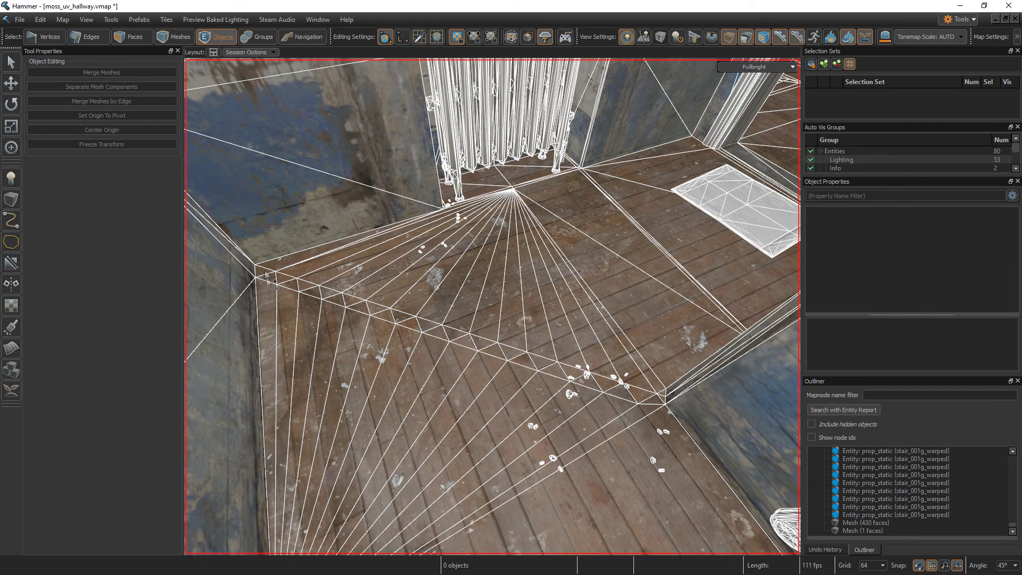
right_drag(266, 277, 269, 320)
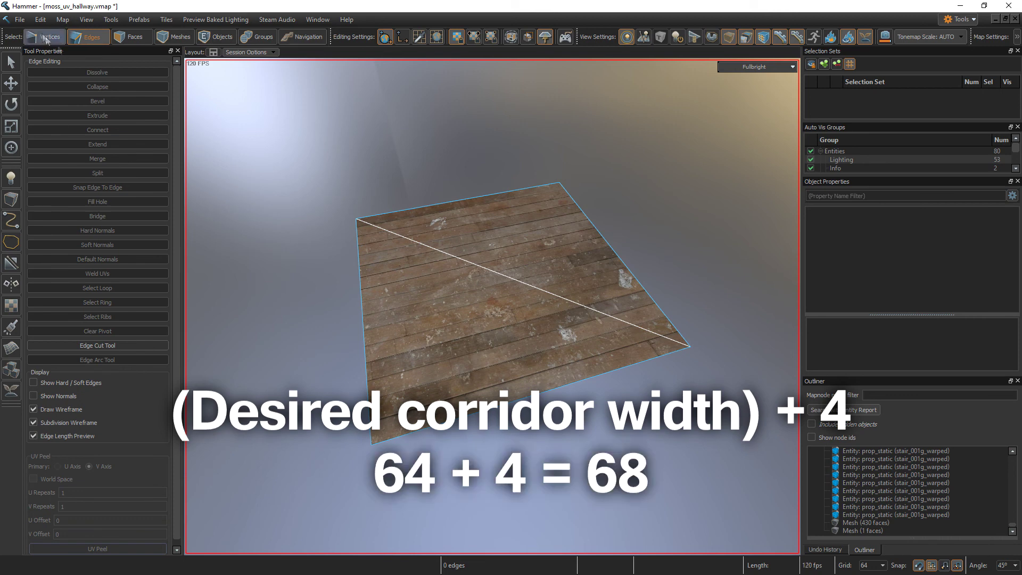
Step: Set the grid size to 4 and extend one side edge of the wood floor quad outward by 4 units
click(527, 394)
middle_drag(524, 391, 430, 300)
alt+drag(430, 300, 422, 286)
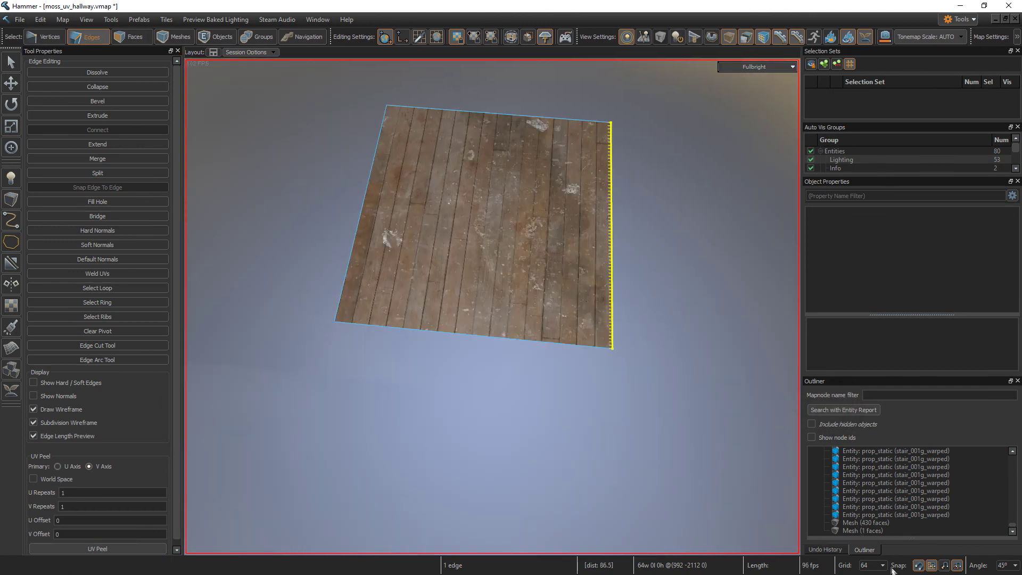
click(876, 566)
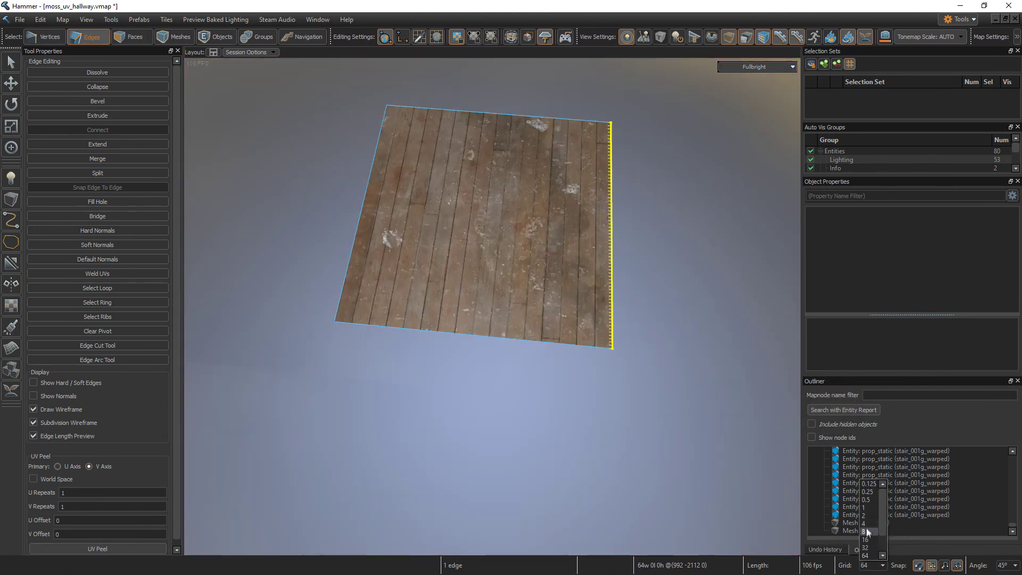
click(867, 524)
key(t)
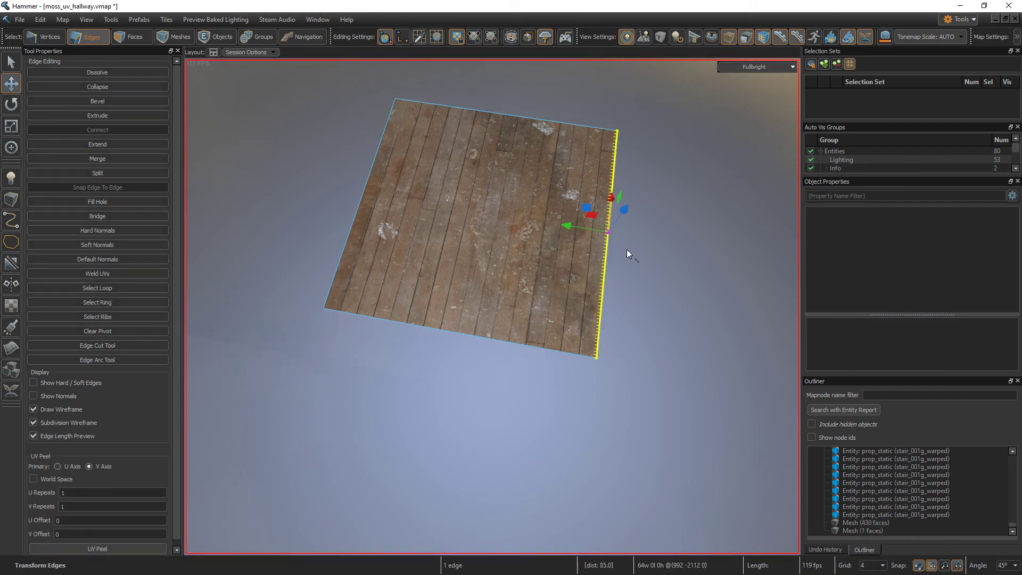
drag(570, 234, 615, 242)
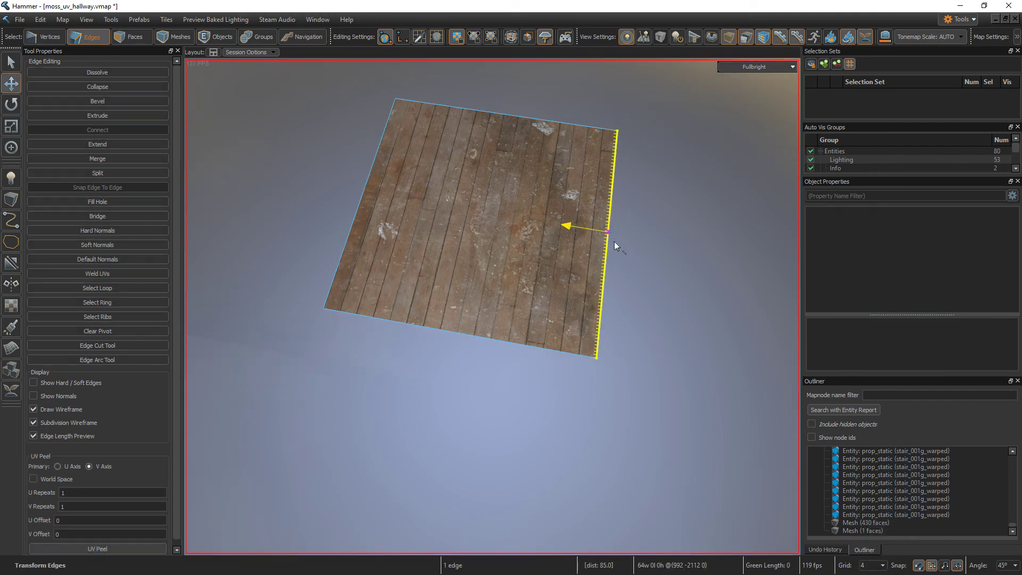
Step: Extend the adjacent edge of the floor quad outward by 4 units so the quad measures 68 by 68
click(608, 130)
alt+drag(450, 200, 372, 213)
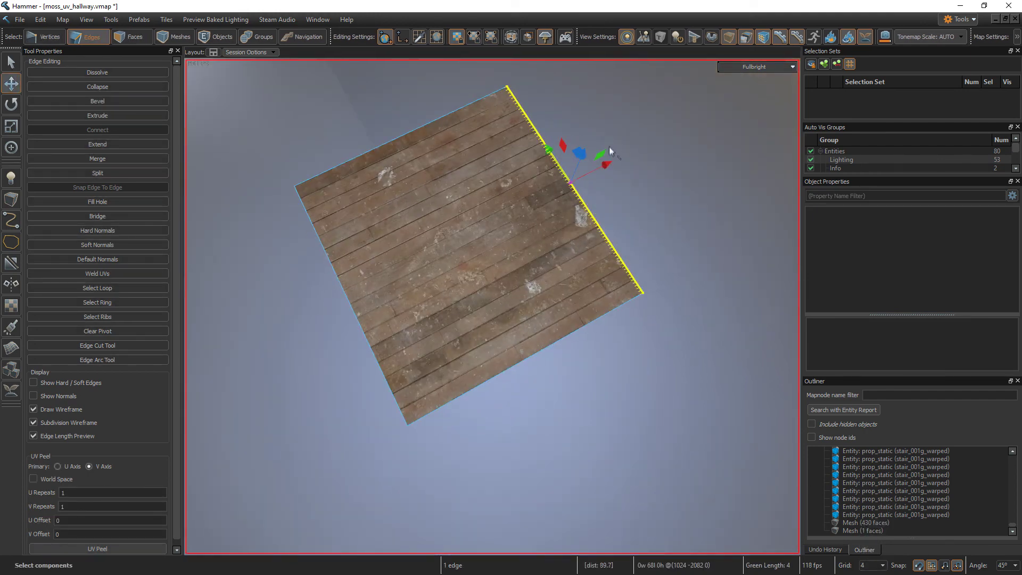
drag(573, 184, 582, 179)
click(586, 410)
Step: Cut a diagonal edge across the floor quad between two opposite corners with the Edge Cut Tool
alt+drag(586, 411, 541, 240)
middle_drag(540, 240, 533, 426)
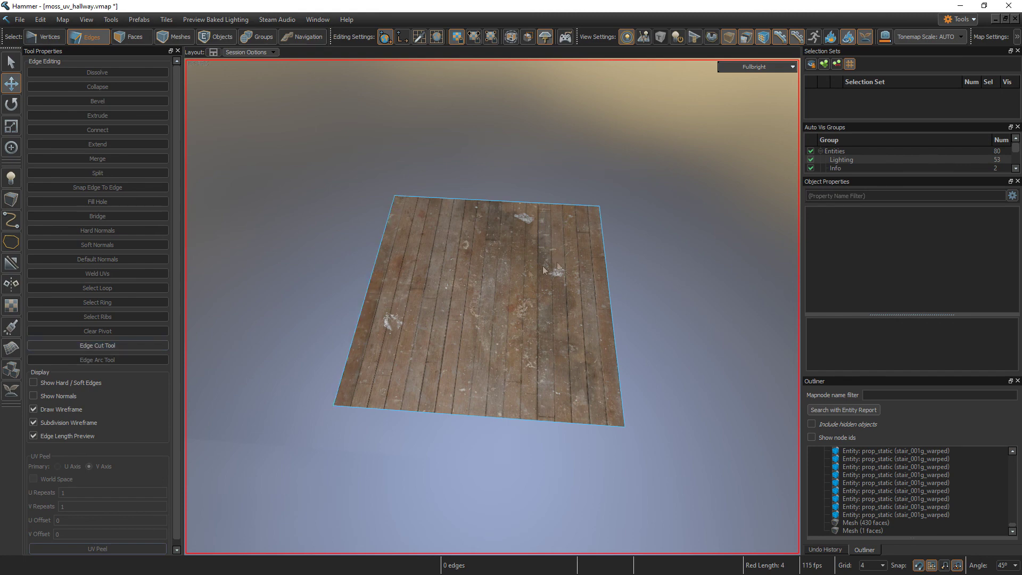
alt+drag(595, 343, 545, 275)
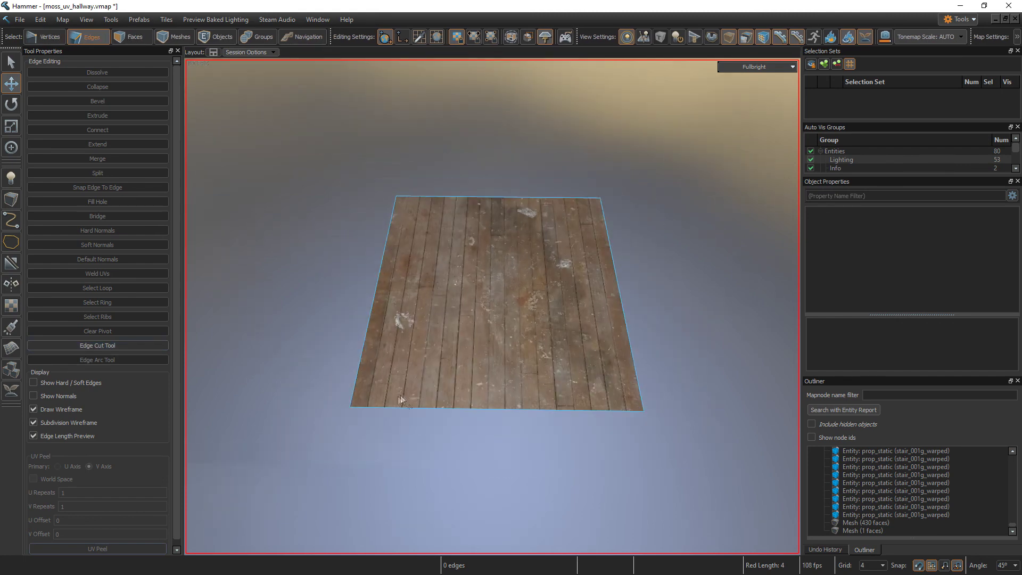
key(c)
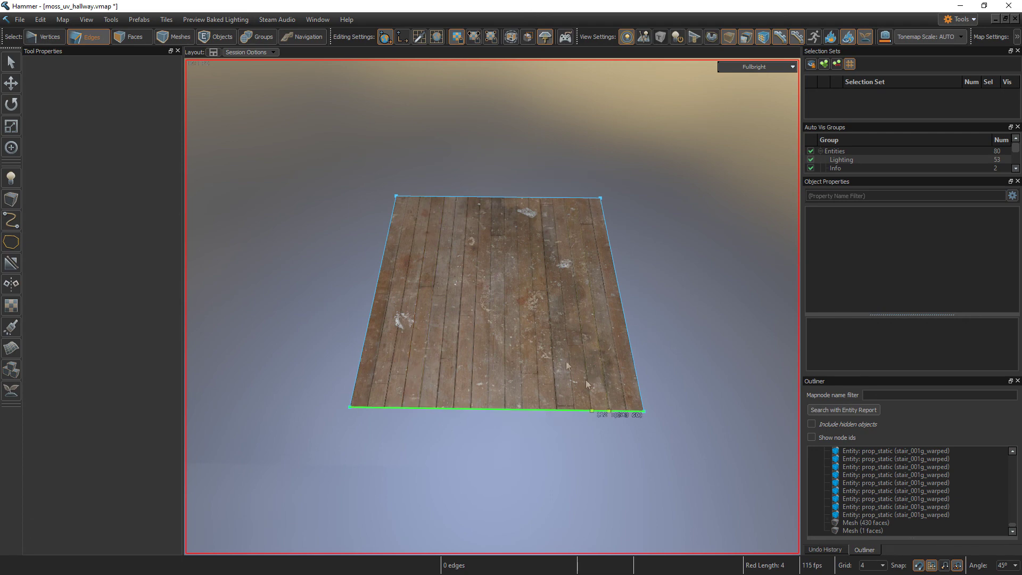
click(350, 407)
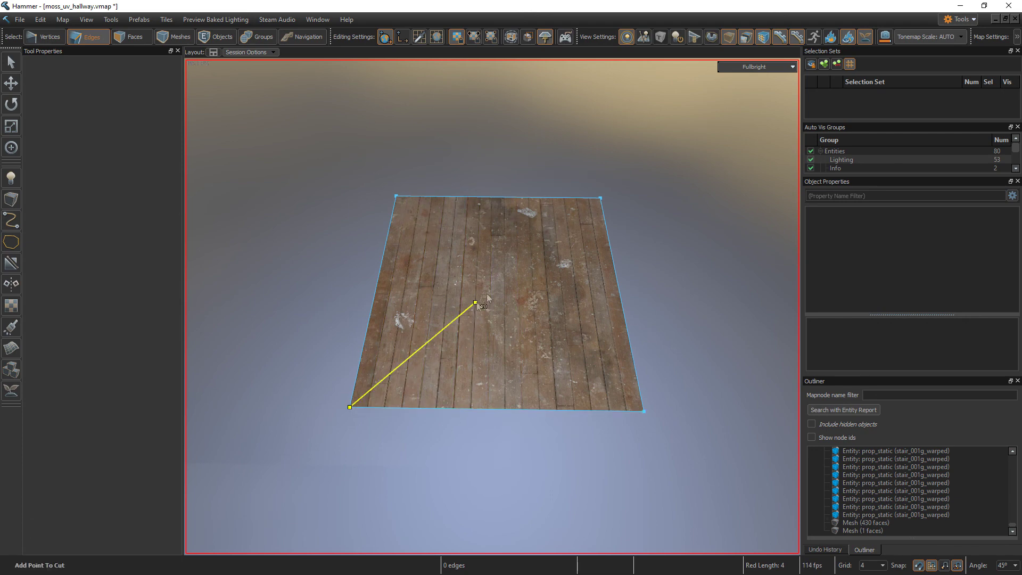
click(601, 198)
key(Return)
Step: Try extruding two adjacent outer edges of the floor quad outward as corridor pieces, and undo the extrusions
click(393, 311)
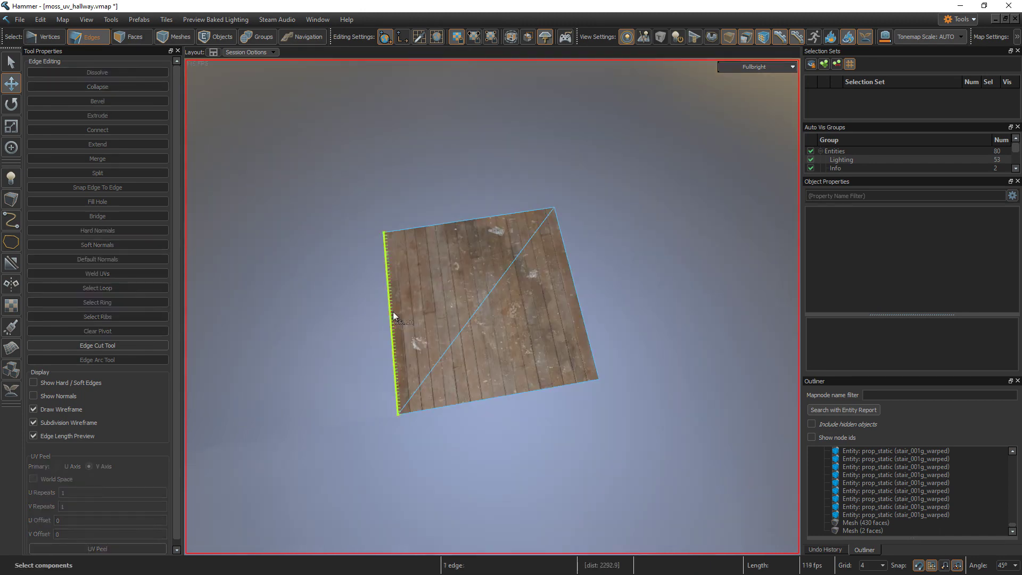
shift+drag(359, 322, 291, 332)
click(545, 382)
shift+drag(470, 374, 516, 465)
alt+drag(766, 431, 699, 385)
key(ctrl+z)
key(ctrl+z)
key(ctrl+z)
key(ctrl+z)
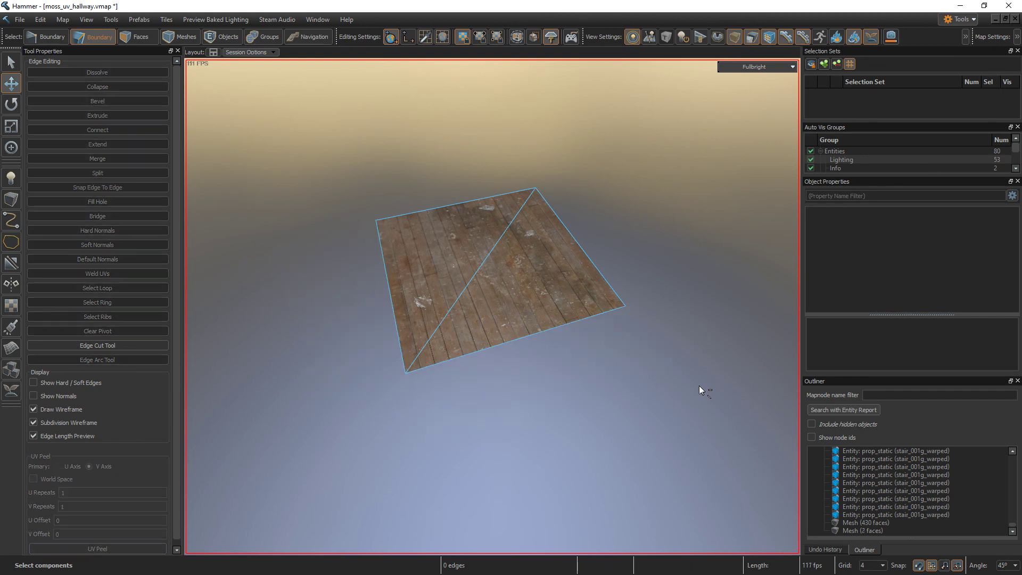
Step: Cut a second edge parallel to the diagonal, with both ends offset 4 units from the diagonal's corners
click(132, 345)
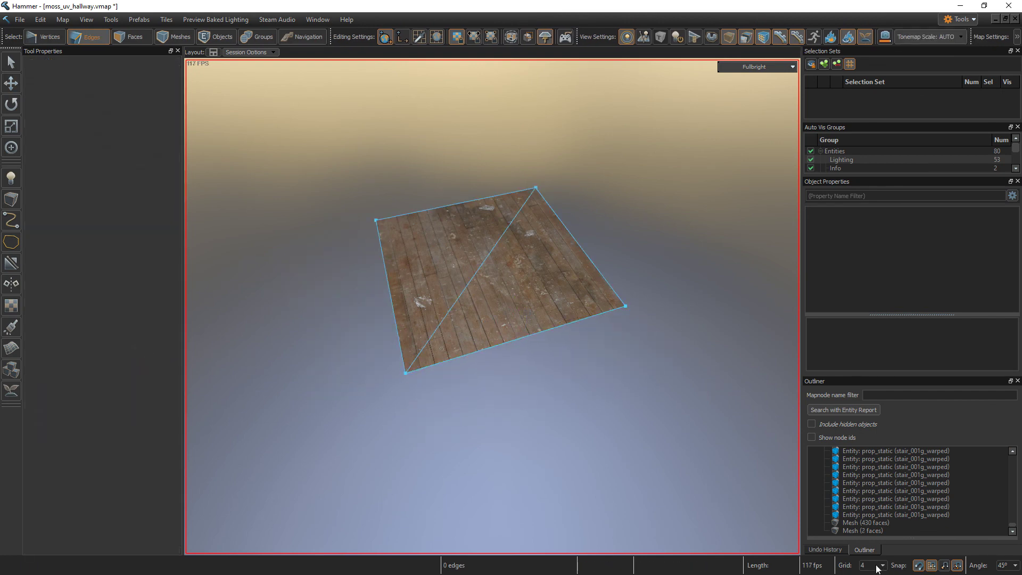
alt+right_drag(517, 338, 493, 307)
scroll(493, 306, up, 4)
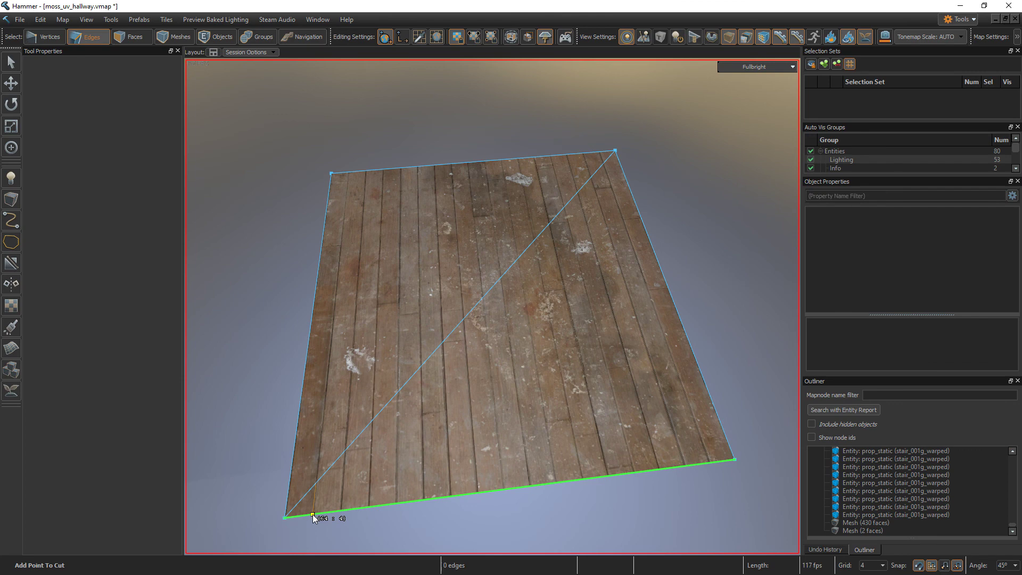
click(312, 514)
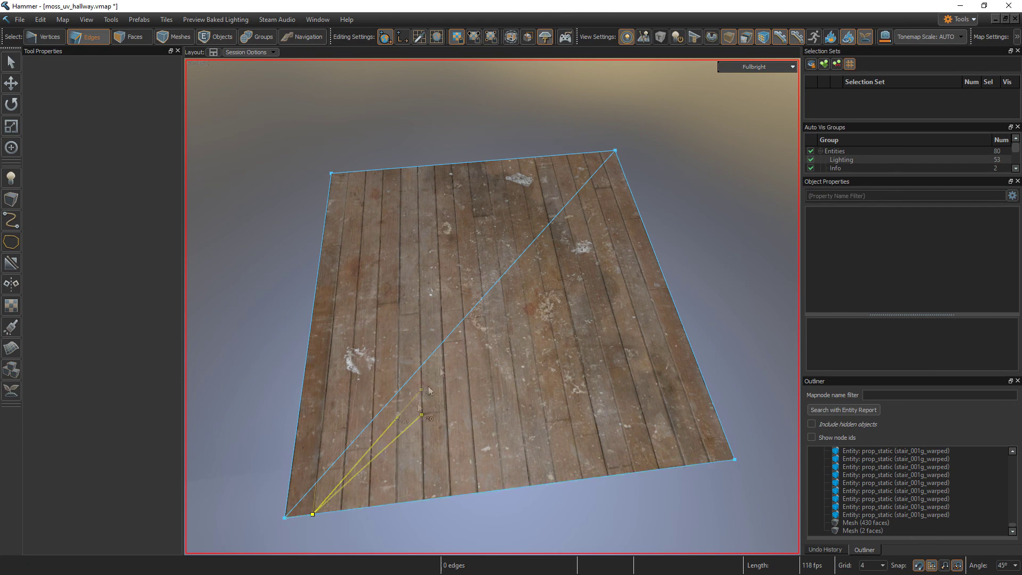
click(621, 163)
key(Return)
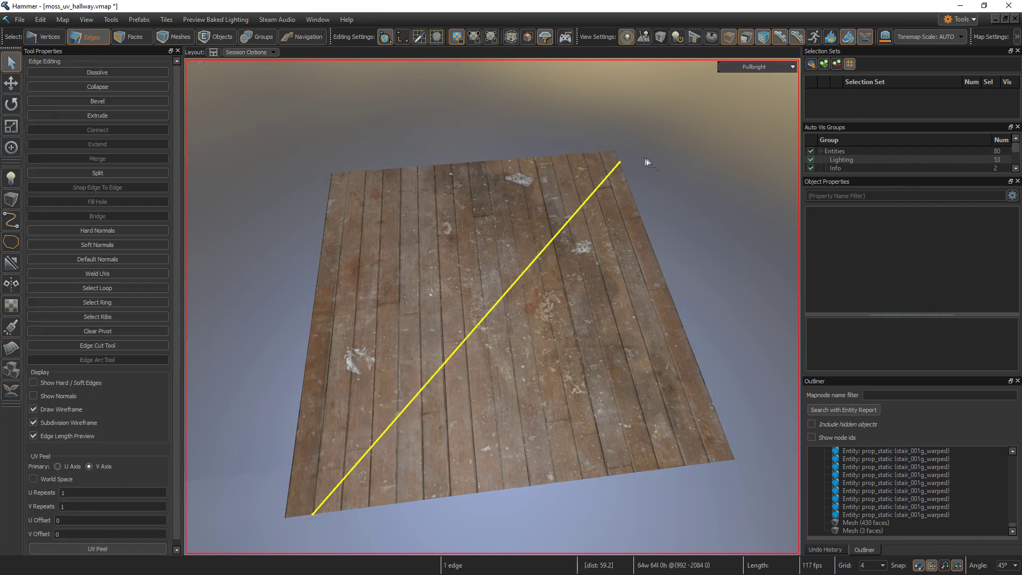
Step: Cut a stair-stepped zigzag edge between the two parallel diagonals, alternating grid points along their full length, and clear the selection
click(114, 349)
click(312, 514)
click(316, 484)
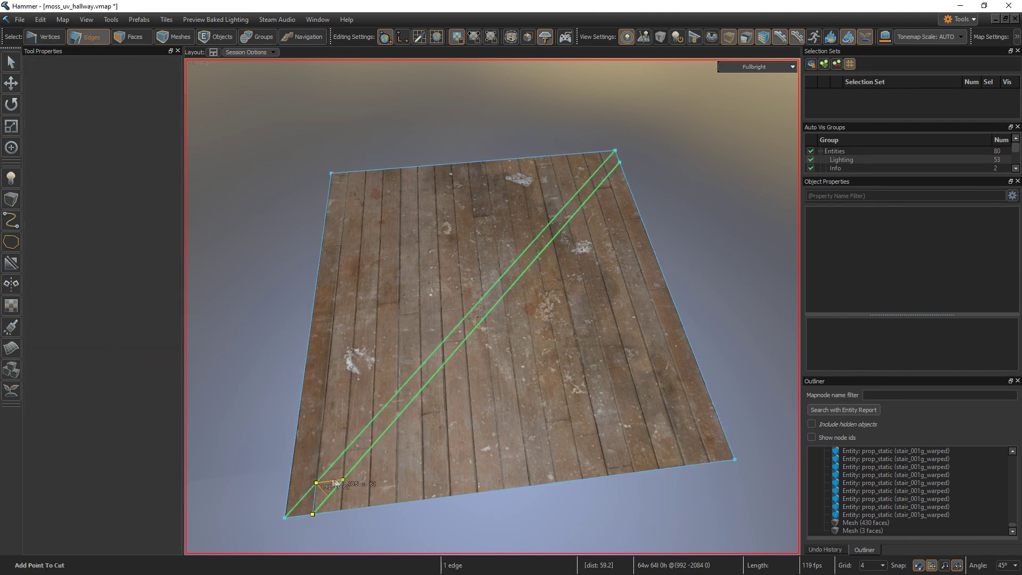
click(343, 480)
click(345, 450)
click(371, 447)
click(372, 421)
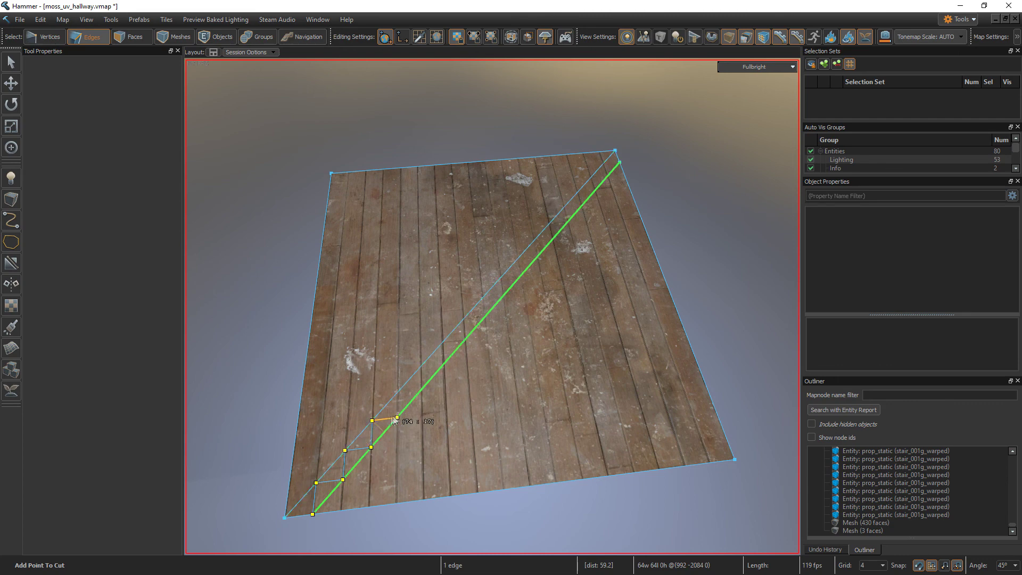
click(398, 418)
click(397, 393)
click(421, 390)
click(421, 366)
click(444, 364)
click(464, 319)
click(485, 317)
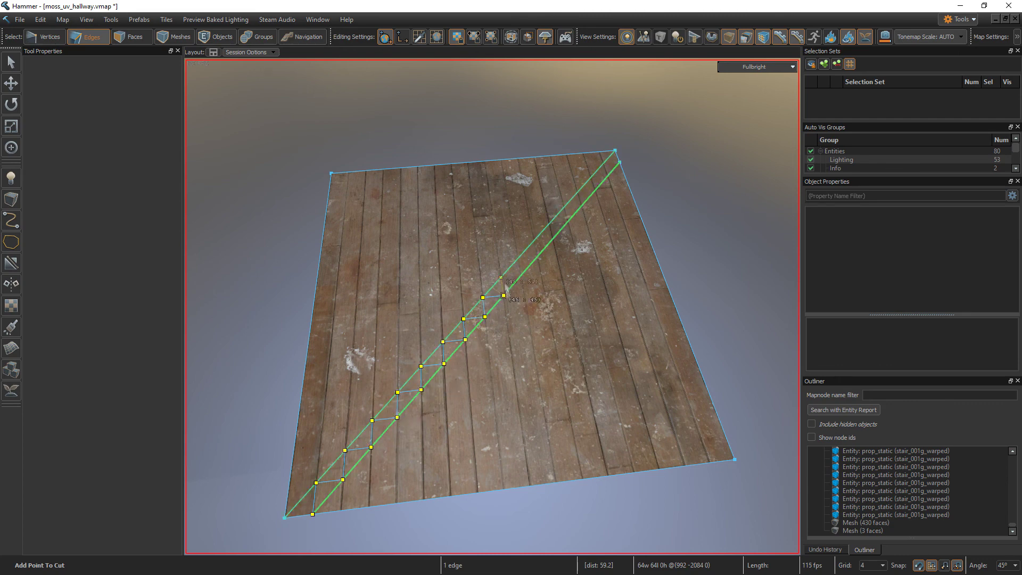
click(518, 259)
click(537, 256)
click(554, 238)
click(549, 223)
click(568, 221)
click(564, 207)
click(582, 205)
click(577, 191)
click(595, 190)
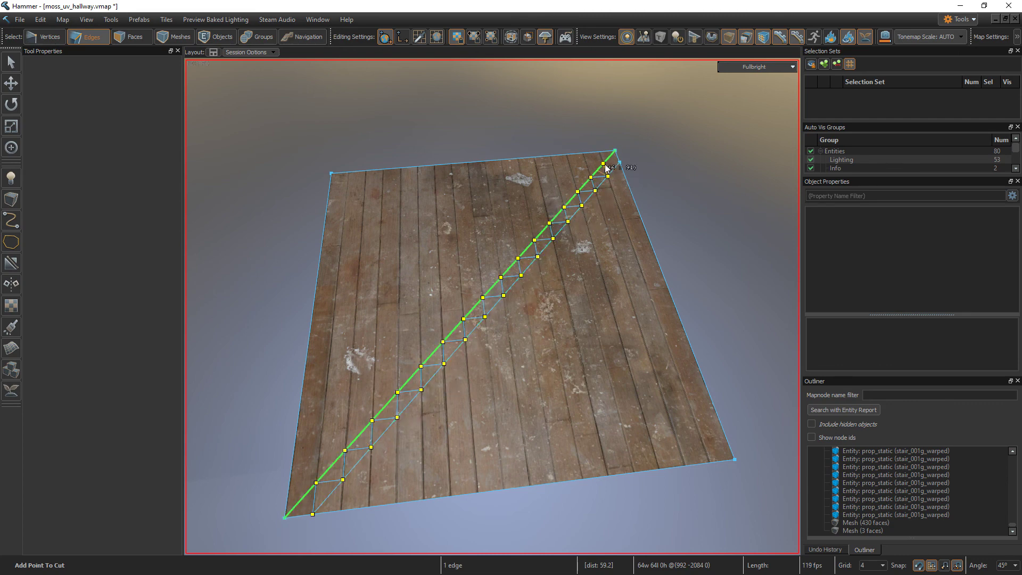
click(591, 177)
click(620, 163)
key(Return)
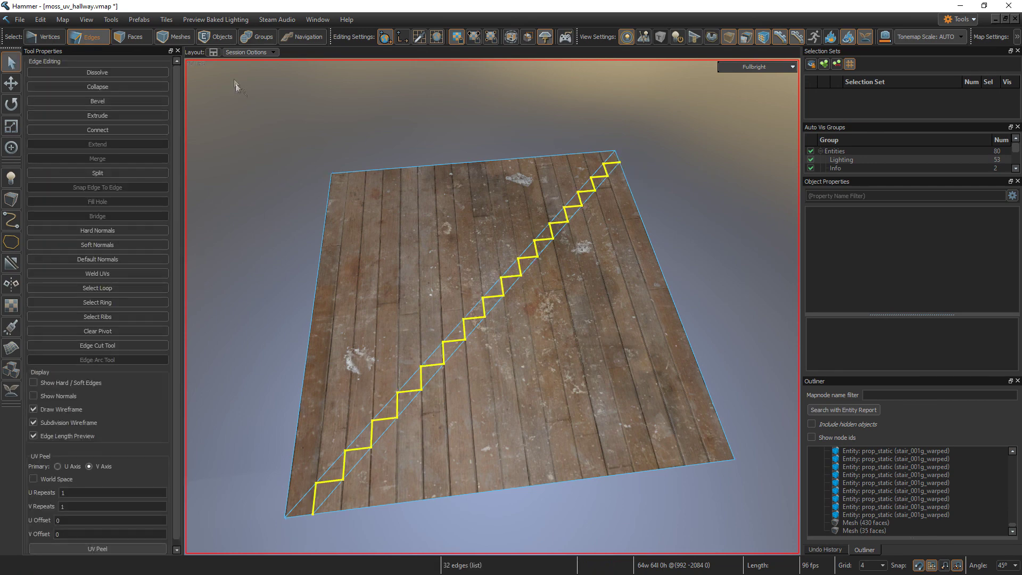
key(Escape)
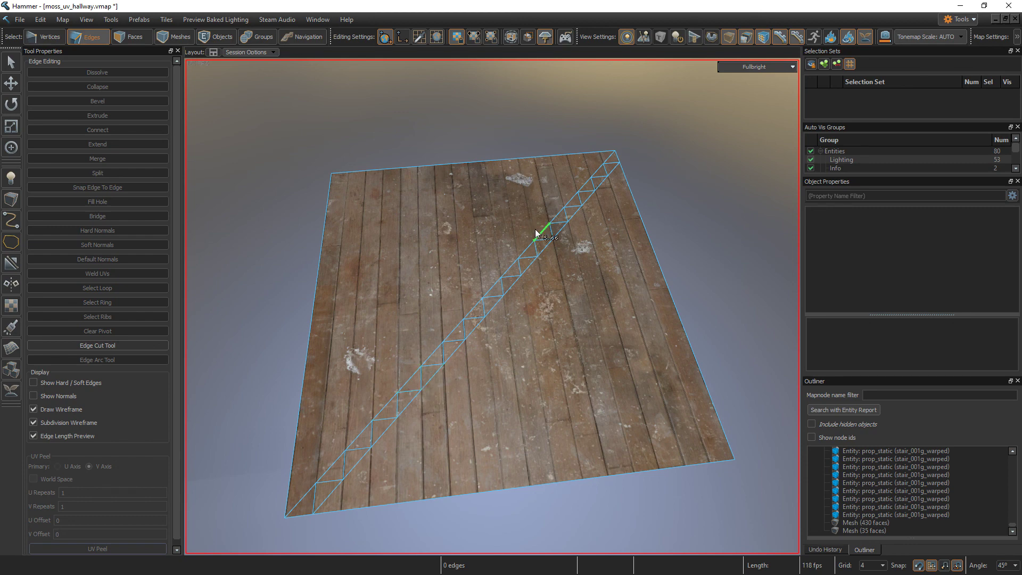
Step: Cut edges fanning from the floor corner on one side of the seam to every zigzag point on the nearer diagonal
key(c)
click(331, 174)
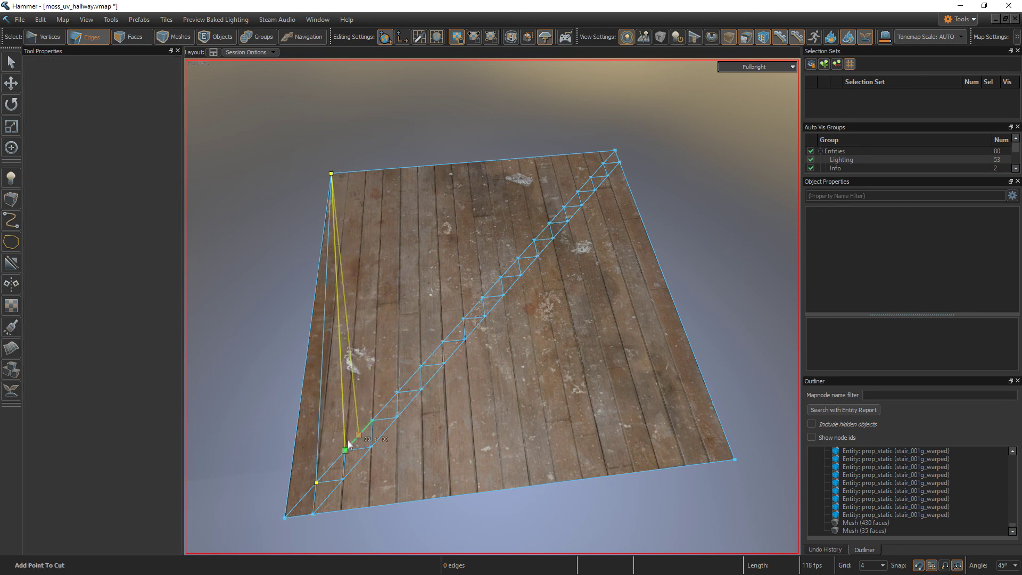
click(316, 483)
click(345, 450)
click(372, 420)
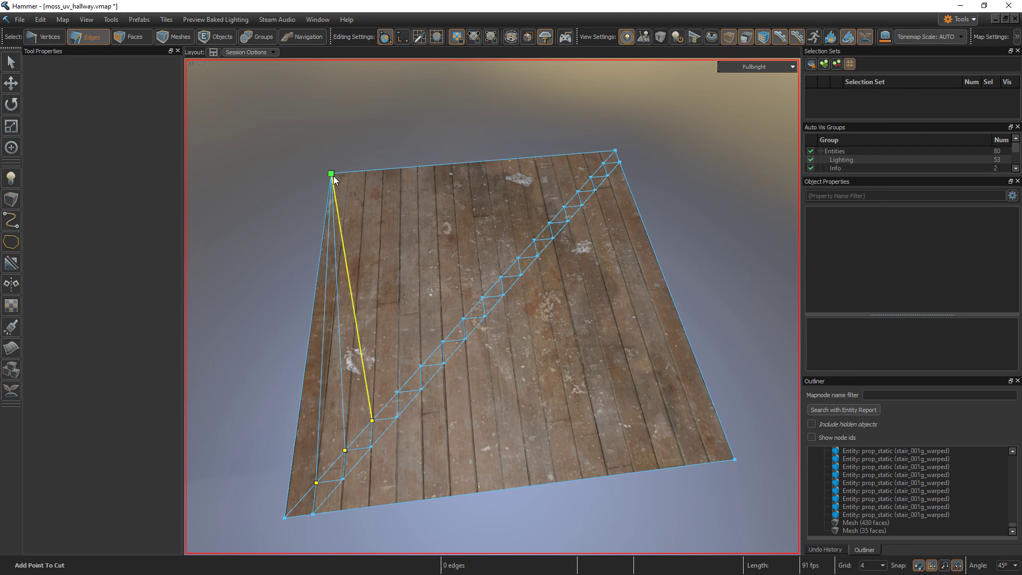
click(331, 173)
click(398, 392)
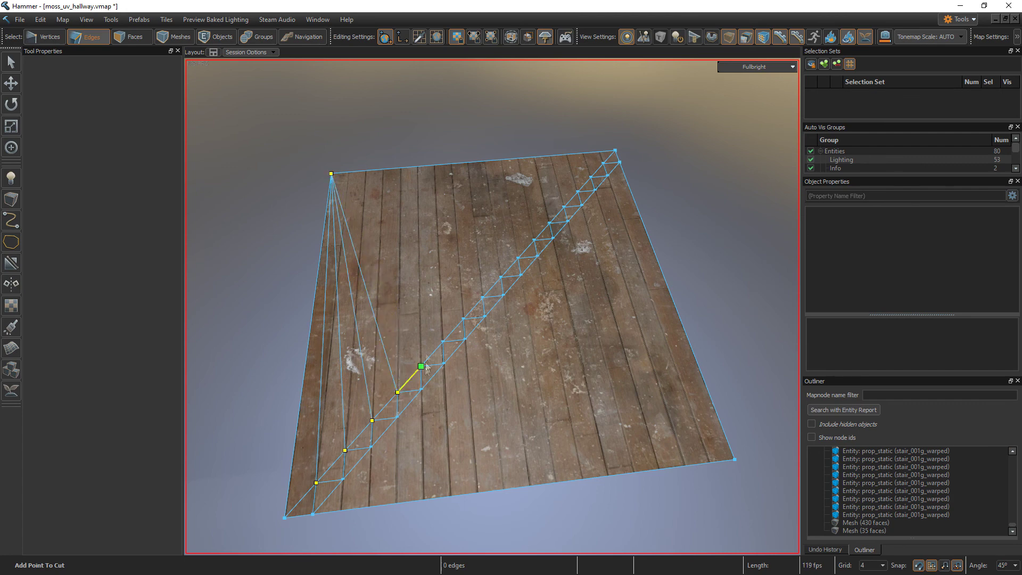
click(333, 173)
click(443, 342)
click(464, 319)
click(332, 174)
click(483, 297)
click(501, 276)
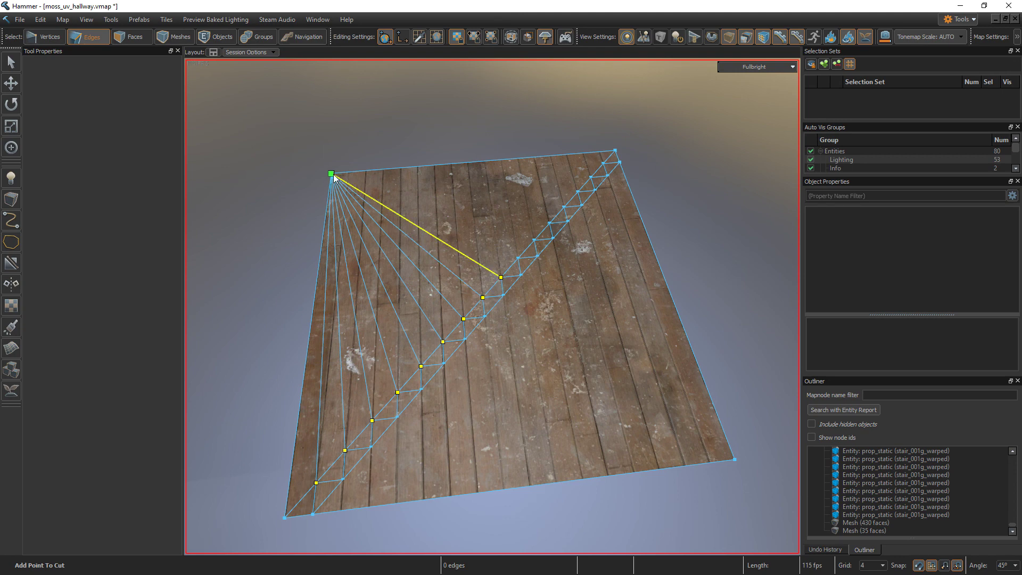
click(518, 258)
click(534, 240)
click(331, 174)
click(549, 223)
click(565, 207)
click(332, 173)
click(578, 192)
click(591, 177)
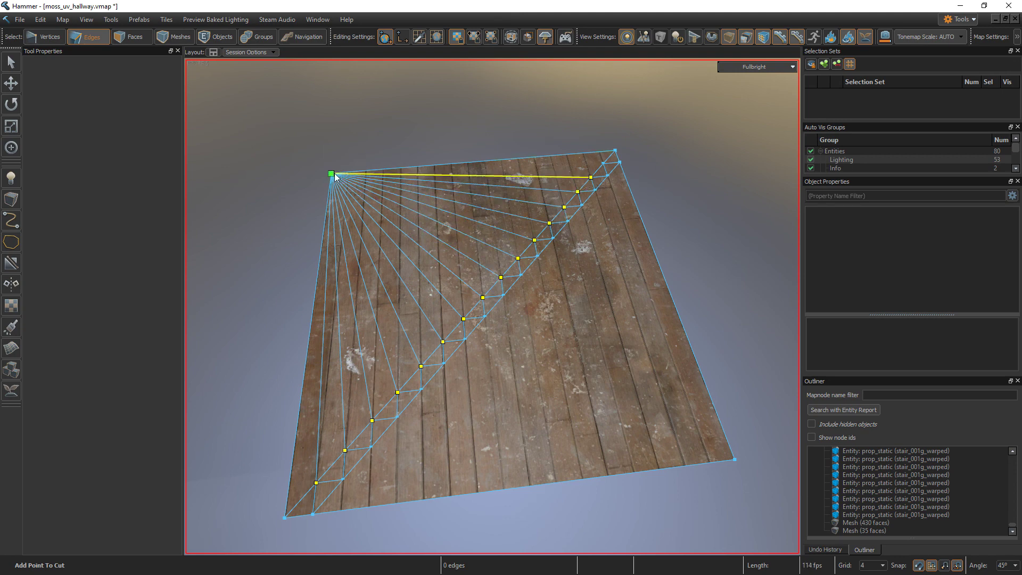
click(332, 173)
click(603, 164)
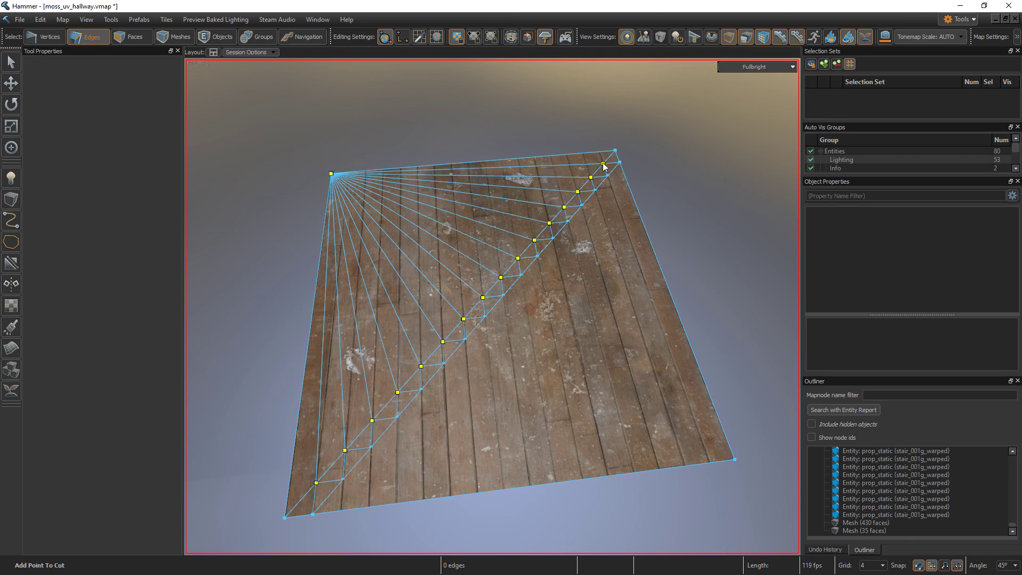
key(Return)
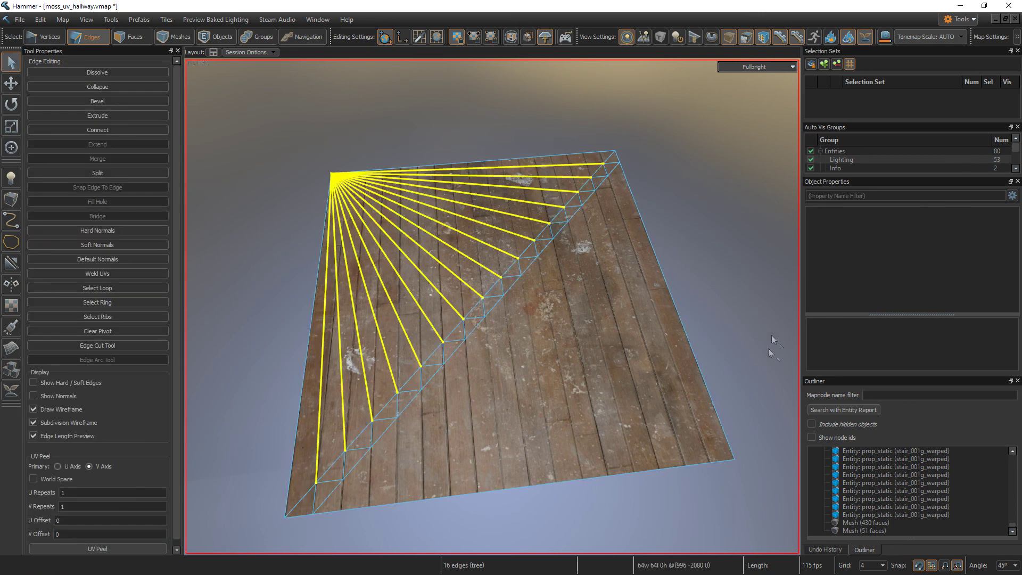
Step: Cut matching fan edges from the opposite floor corner to every zigzag point on the other diagonal
key(c)
click(343, 480)
click(735, 458)
click(371, 447)
click(398, 417)
click(735, 459)
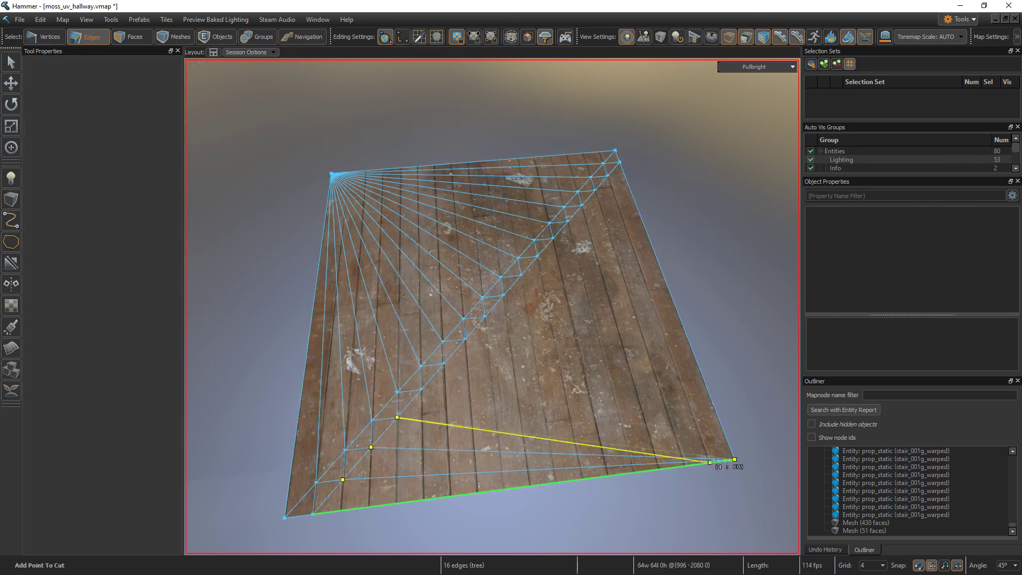
click(421, 390)
click(444, 364)
click(735, 459)
click(466, 339)
click(485, 317)
click(735, 459)
click(504, 296)
click(521, 275)
click(735, 459)
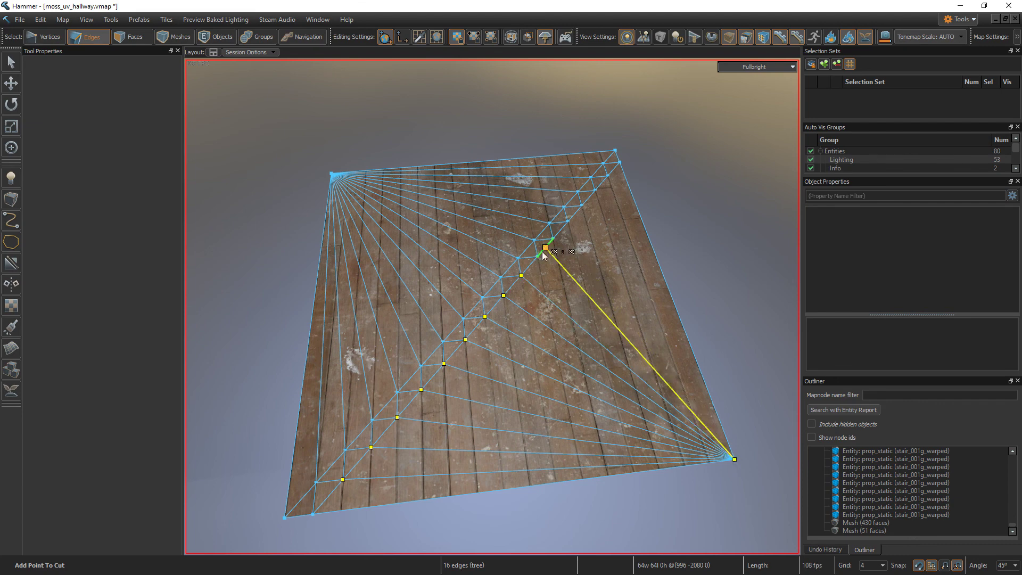
click(568, 222)
click(582, 205)
click(735, 459)
click(596, 191)
click(608, 176)
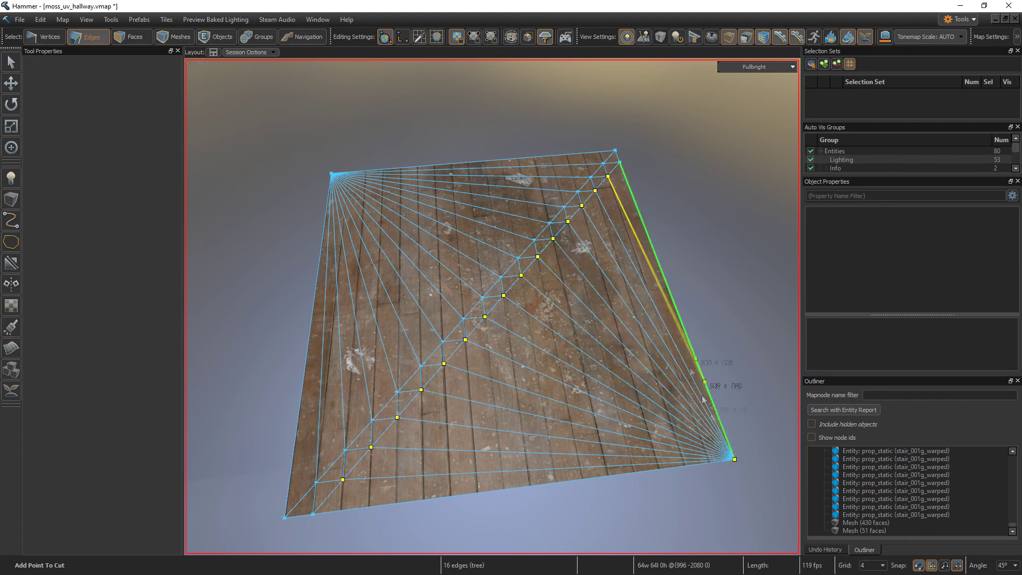
click(736, 459)
key(Return)
Step: Select all faces on one side of the stair-stepped seam, set the angle snap to 90°, and rotate their wood texture
key(3)
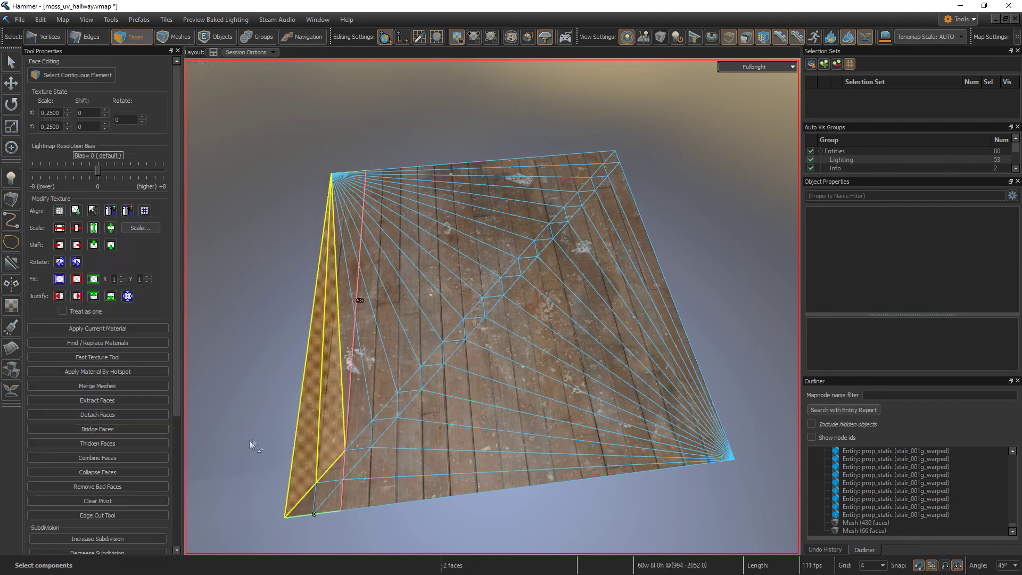
mouse_move(302, 442)
mouse_down()
mouse_move(324, 223)
mouse_move(611, 155)
mouse_move(315, 485)
mouse_up()
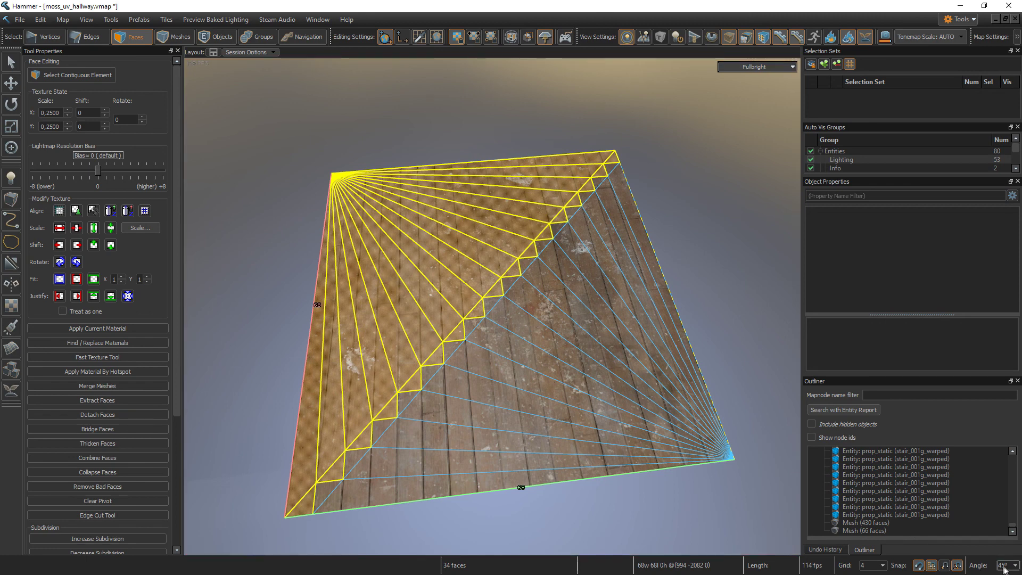
click(1012, 566)
click(1005, 554)
click(59, 262)
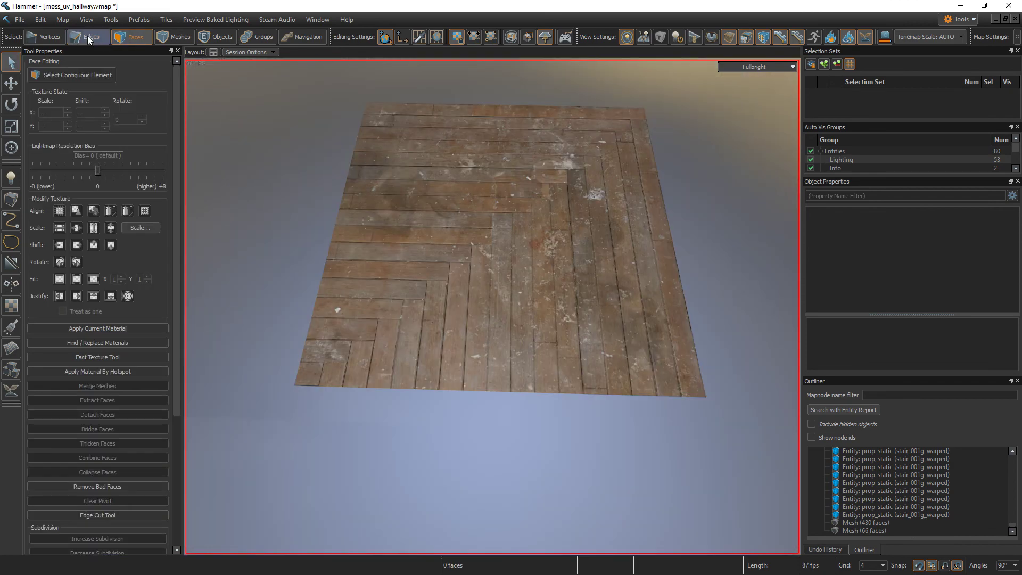
Step: Cut a 4-unit chamfer across the floor corner at the inner end of the seam and delete its two small faces
click(88, 37)
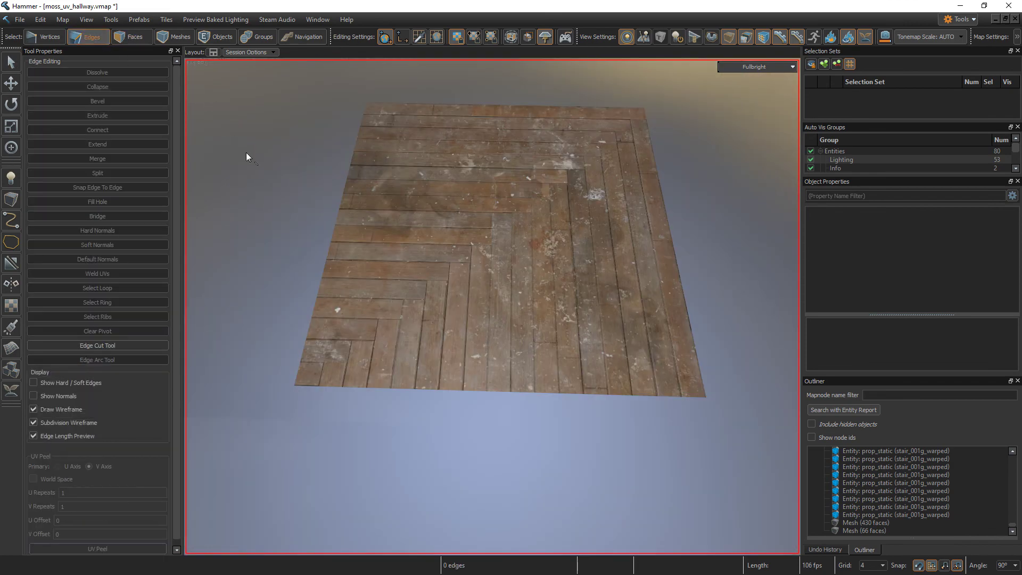
key(c)
click(319, 388)
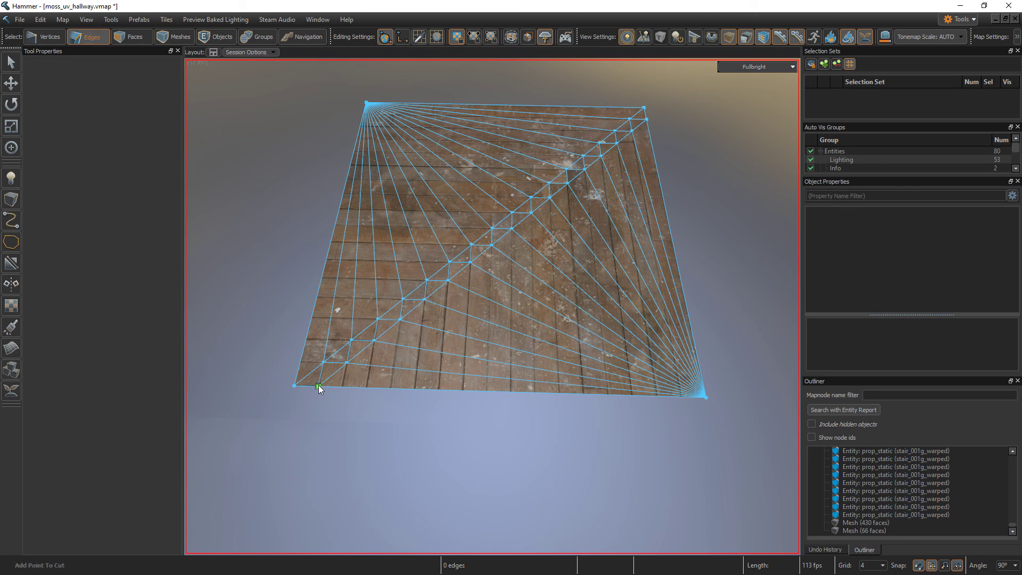
click(310, 375)
click(301, 362)
key(Return)
key(3)
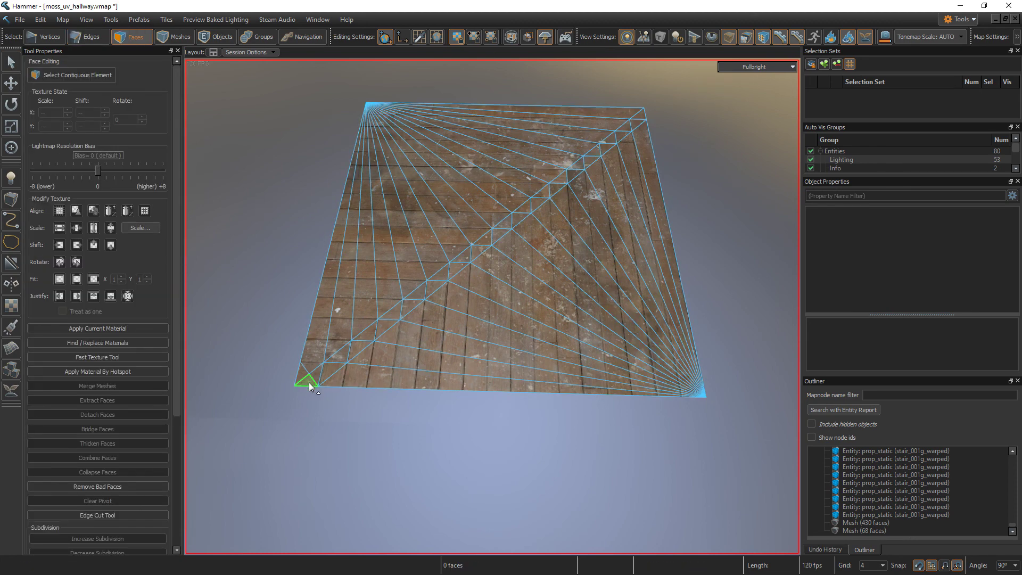
click(309, 383)
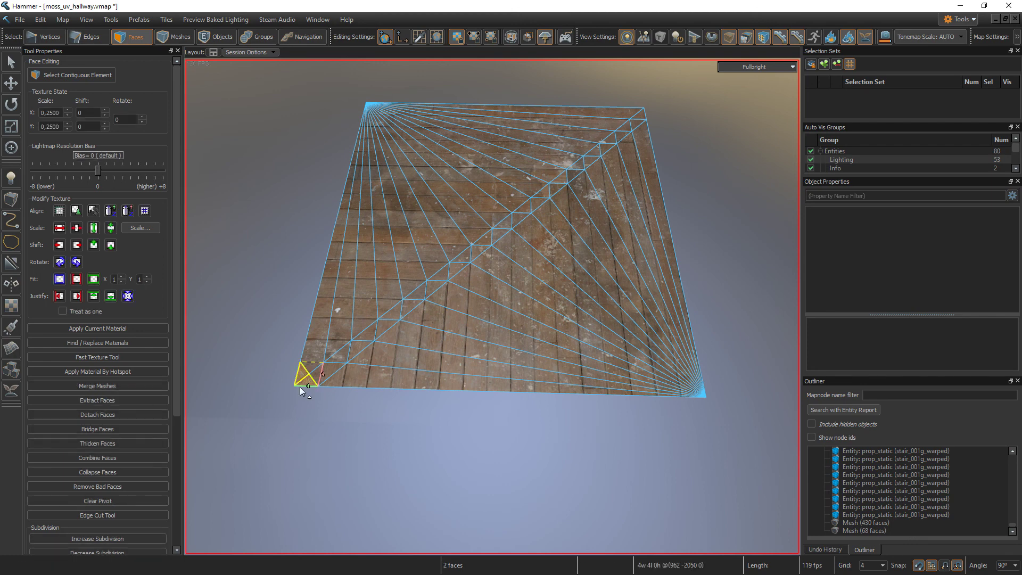
key(Delete)
Step: Extrude the two long floor edges beside the chamfered corner outward by 16 units as corridor pieces
key(2)
scroll(366, 402, down, 1)
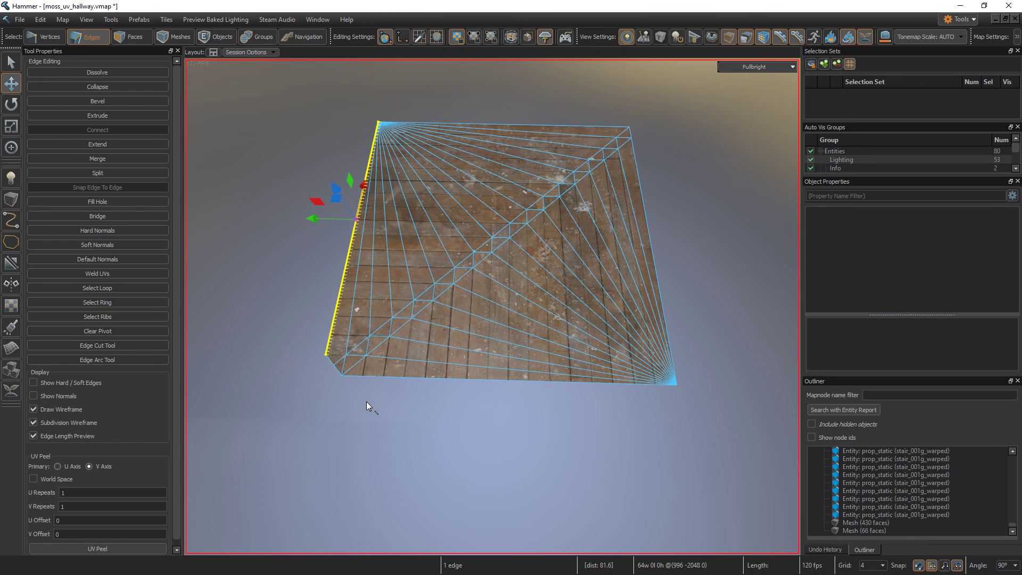
shift+drag(337, 222, 295, 216)
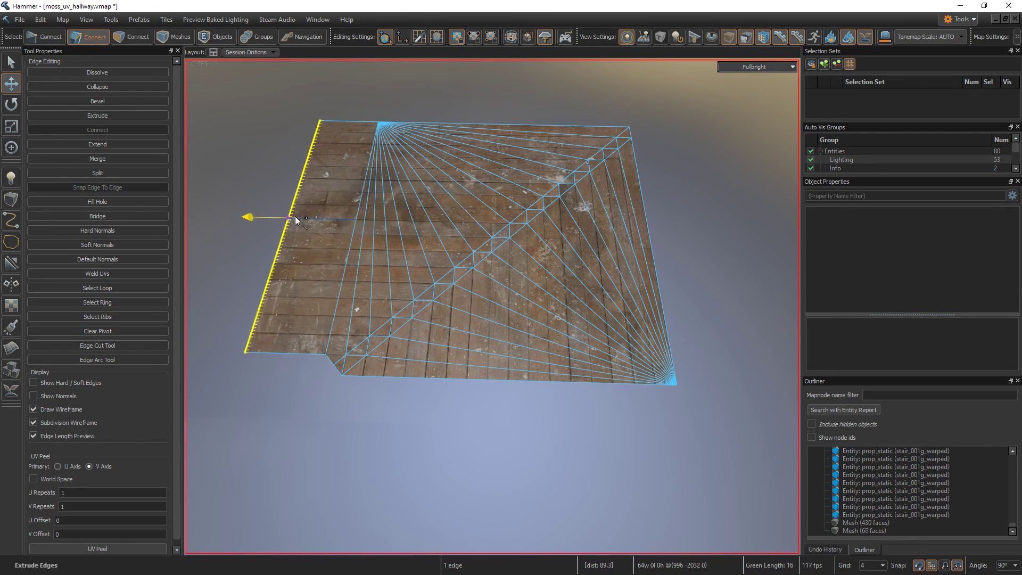
click(548, 381)
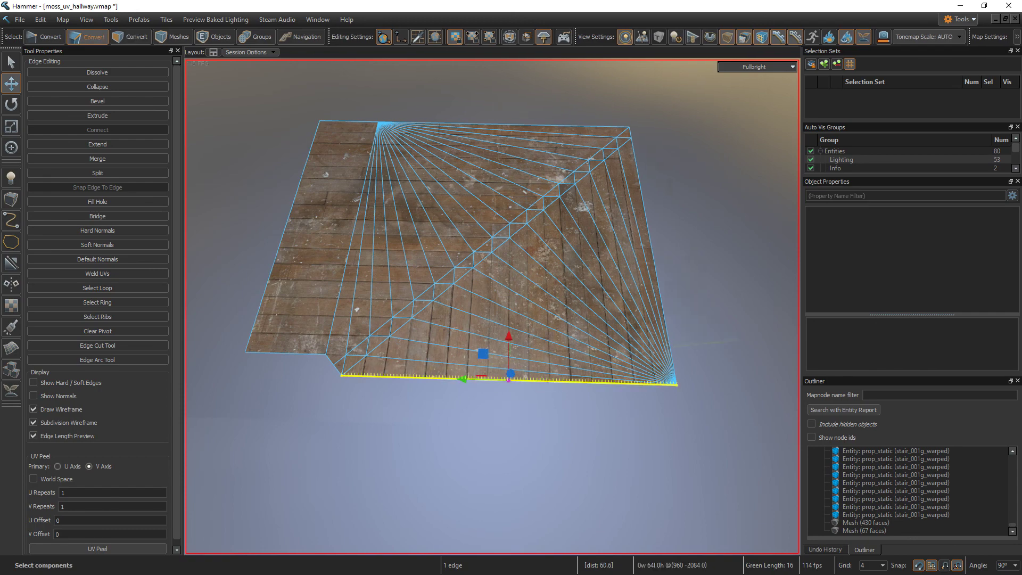
right_drag(549, 378, 544, 333)
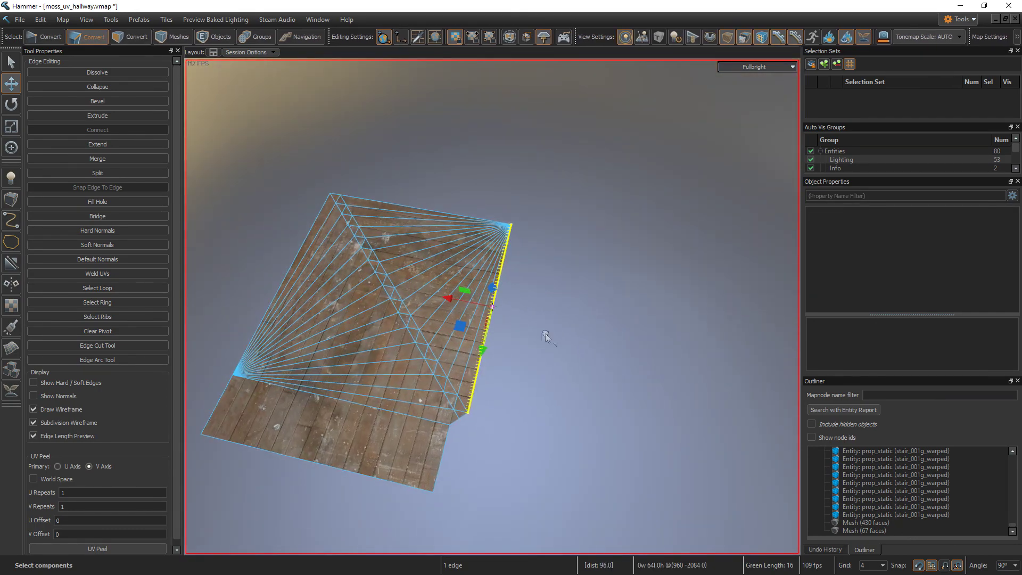
shift+drag(492, 307, 549, 322)
click(584, 385)
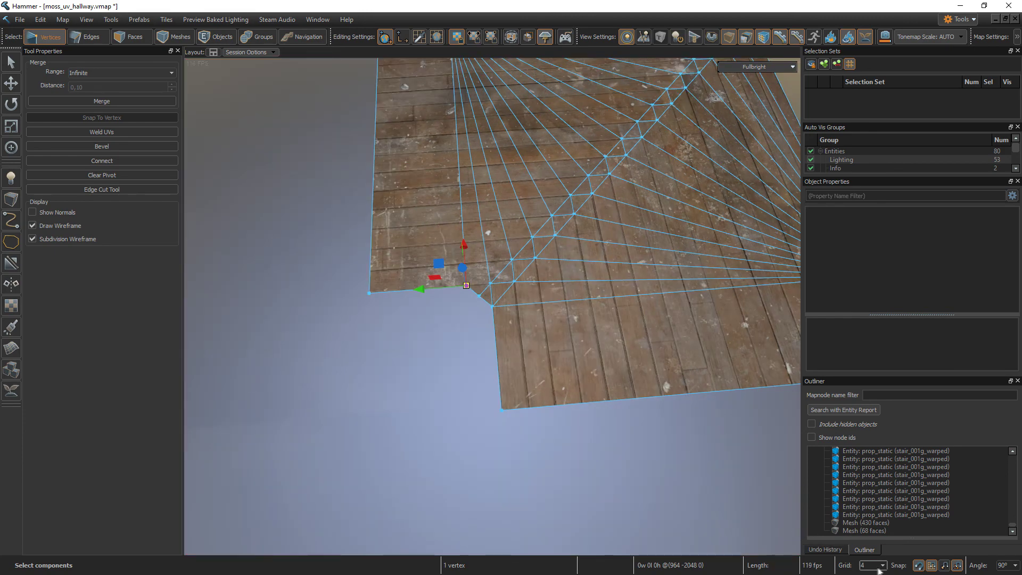
Step: Set the grid size to 1 and move the two end vertices of the inner chamfer 2 units each to shorten it
click(878, 567)
click(871, 504)
click(466, 285)
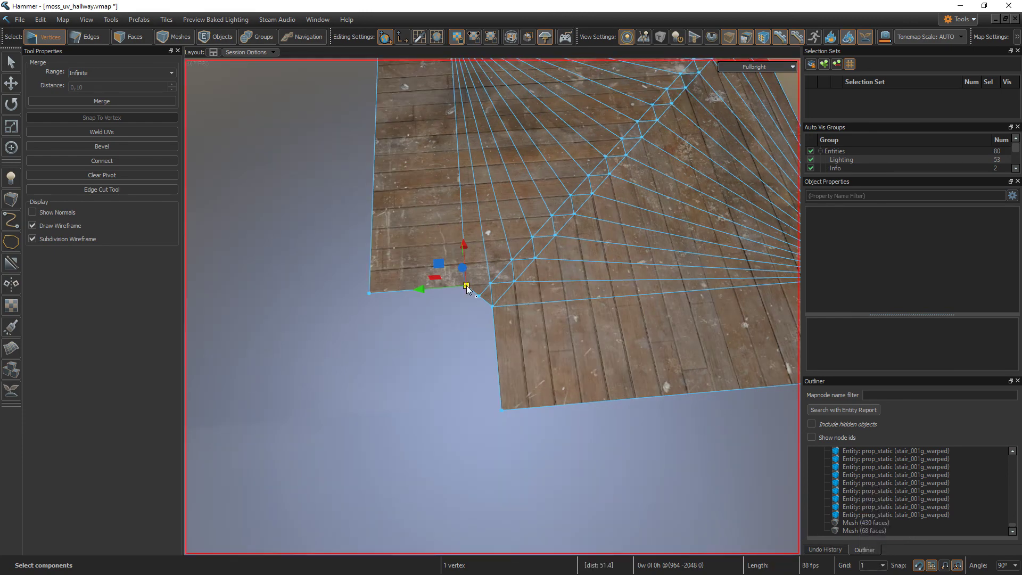
drag(467, 289, 494, 310)
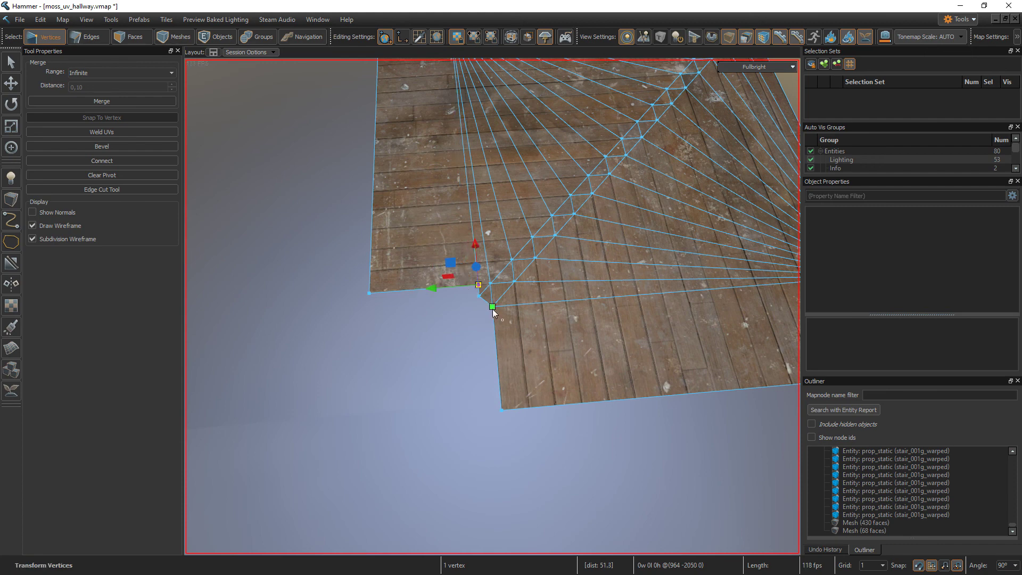
click(492, 309)
alt+drag(492, 310, 405, 320)
drag(535, 301, 561, 297)
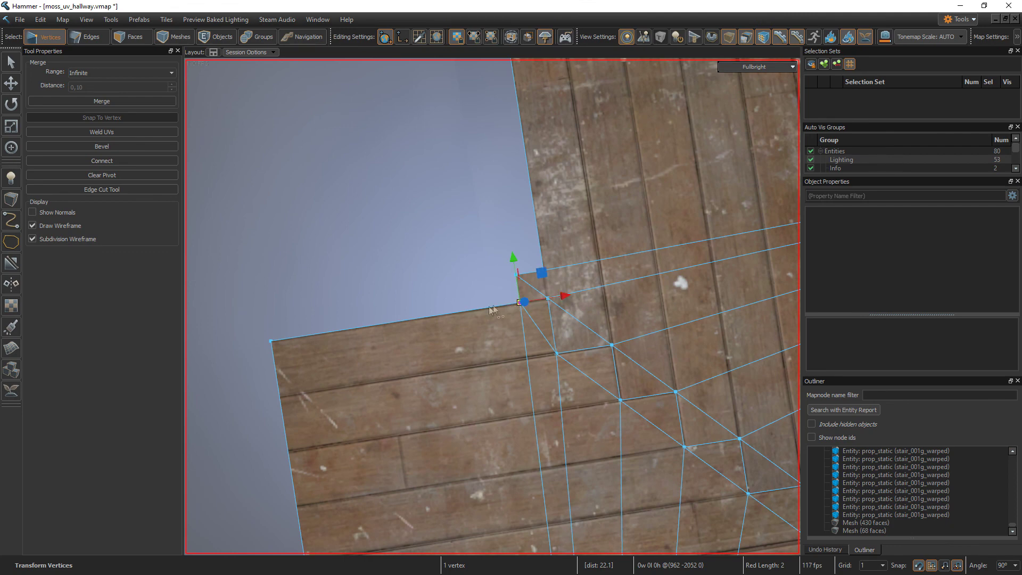
Step: Move the chamfer's middle vertex 1 unit along both floor axes so it lines up between the two end vertices
alt+drag(412, 307, 525, 306)
click(400, 305)
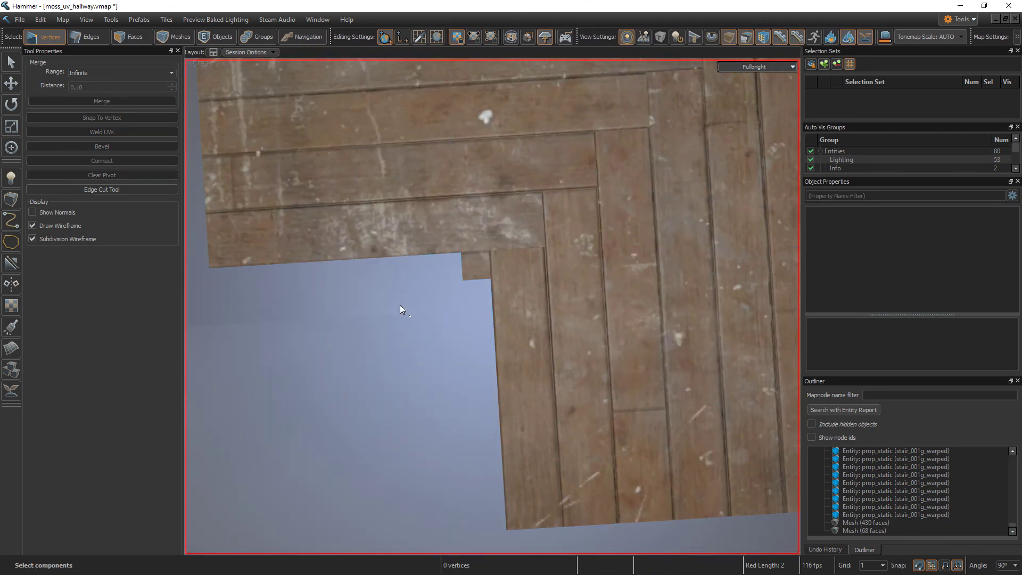
key(o)
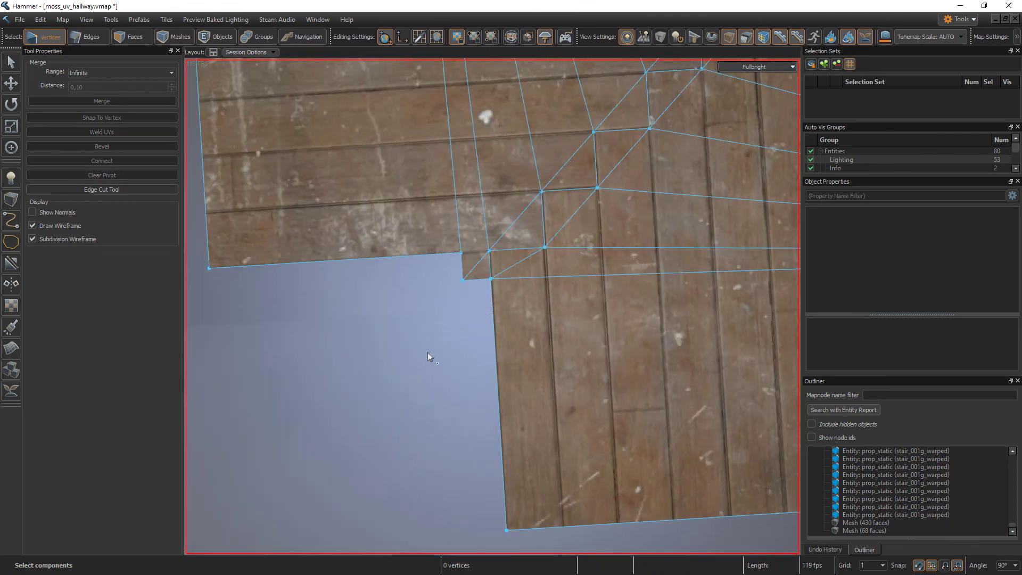
click(462, 281)
mouse_move(462, 280)
mouse_down()
mouse_move(463, 264)
mouse_move(477, 274)
mouse_up()
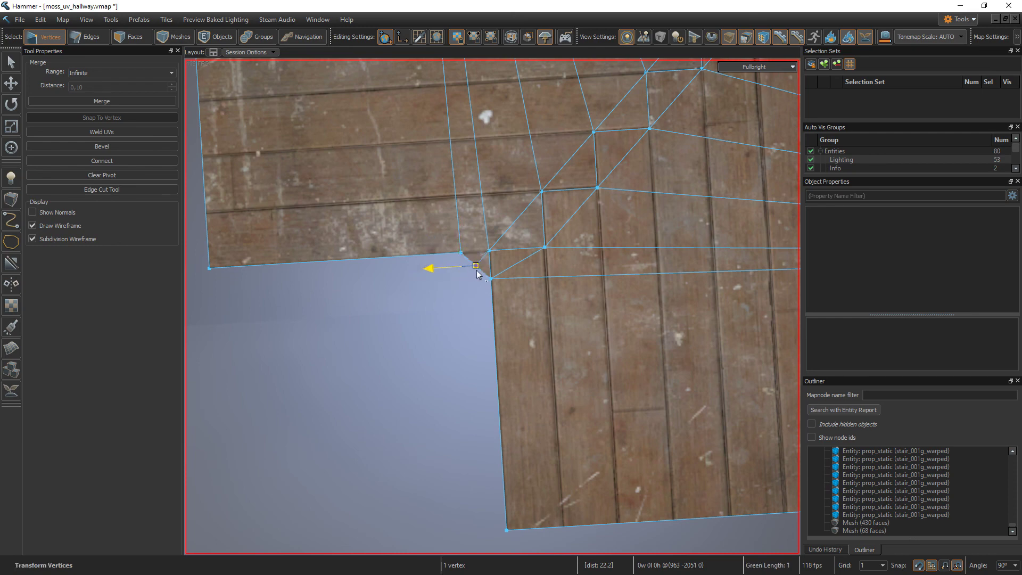
click(428, 357)
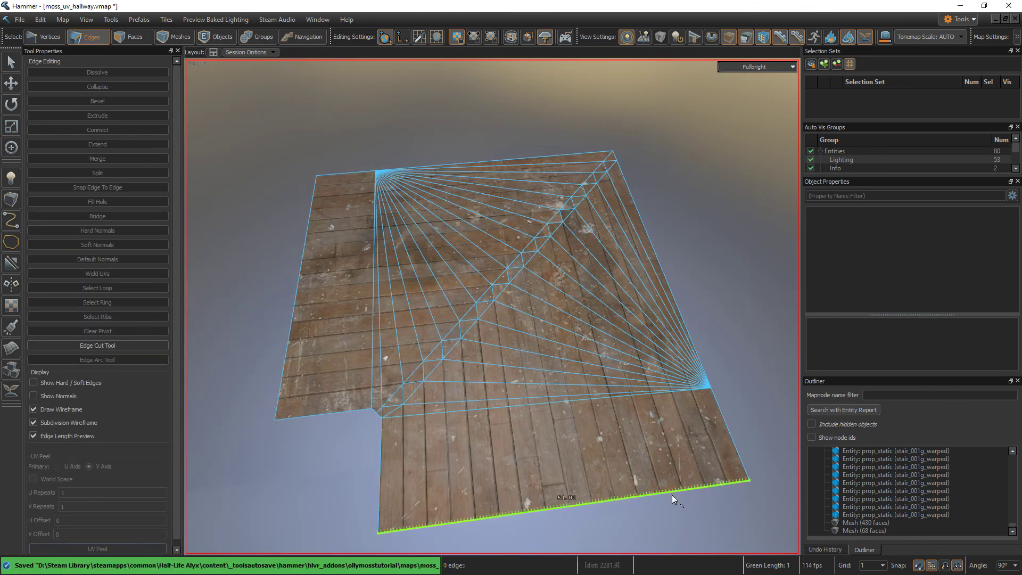
Step: Try extruding the floor's side boundary edges upward about 33 units as corridor walls, and undo the extrusion
click(673, 495)
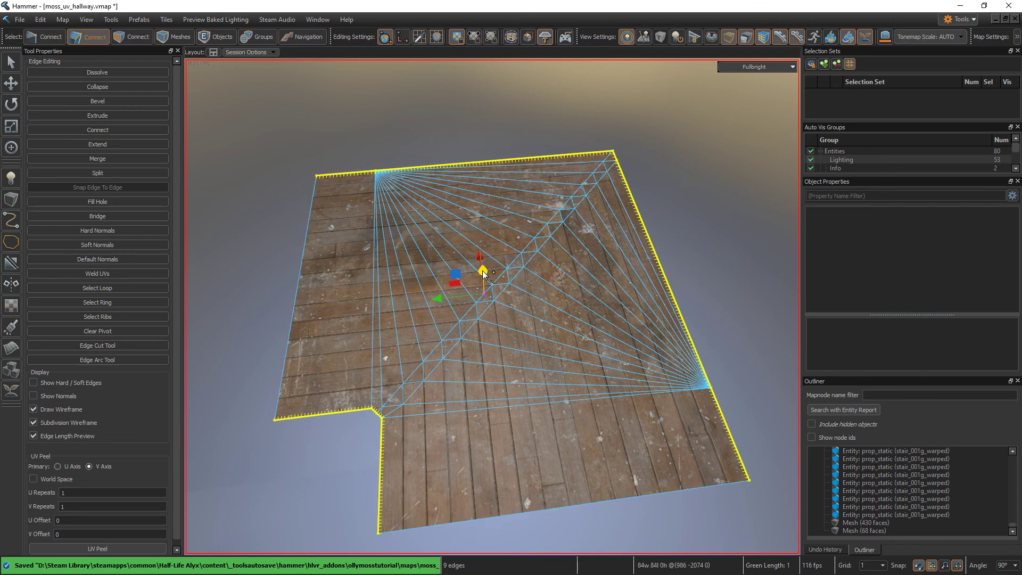
shift+drag(485, 266, 503, 176)
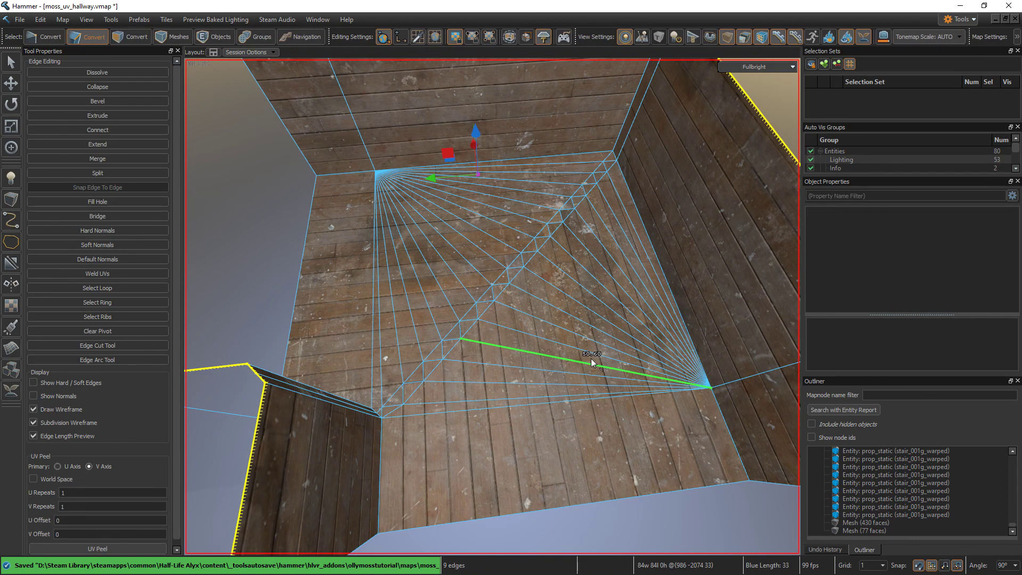
alt+drag(592, 351, 598, 187)
click(598, 187)
key(shift+a)
Step: Merge the offset vertex at the outer end of the seam into the floor's outer corner vertex and clear the selection
alt+drag(577, 289, 602, 107)
click(577, 118)
scroll(578, 118, down, 4)
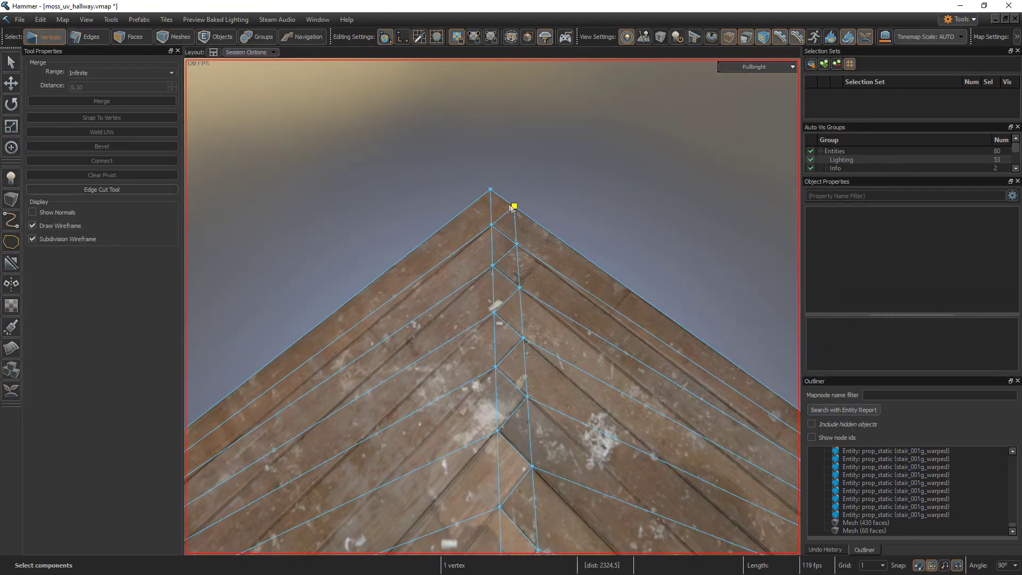
drag(511, 206, 491, 190)
key(m)
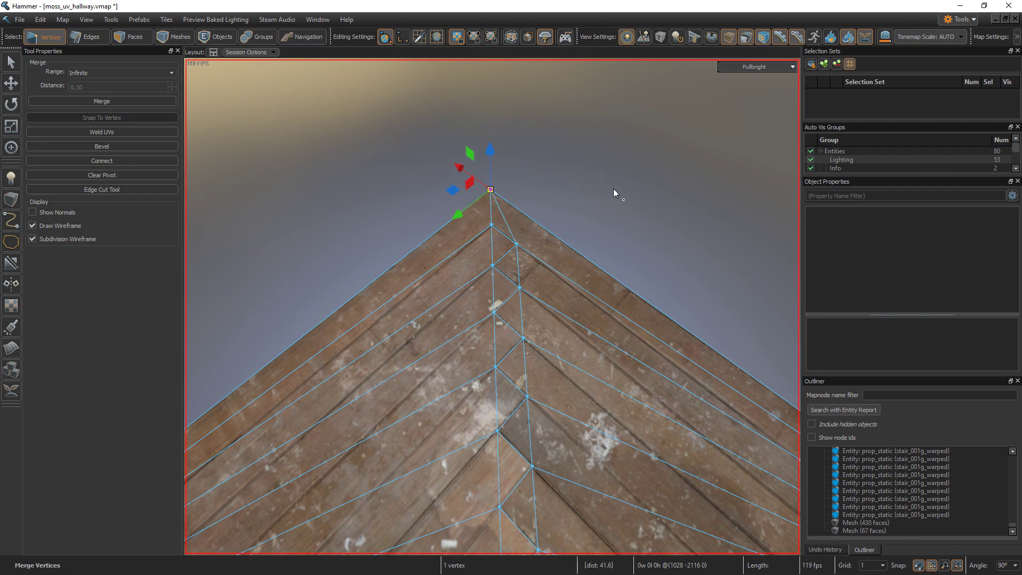
click(612, 190)
alt+drag(612, 191, 493, 307)
key(z)
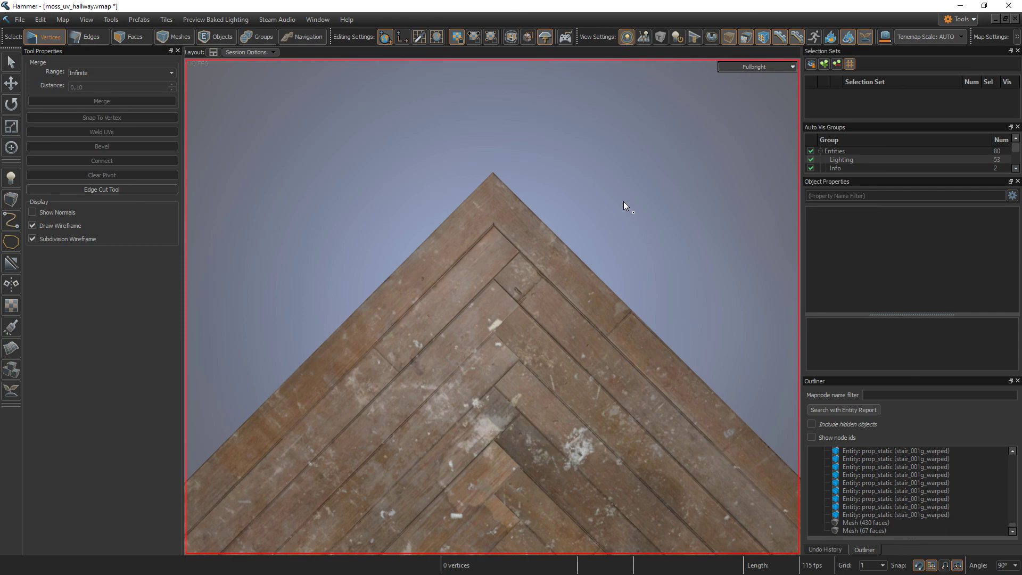
Step: Place a garbage_bag_2 static prop over the floor's outer corner where the seam ends, and clear the selection
drag(191, 422, 601, 357)
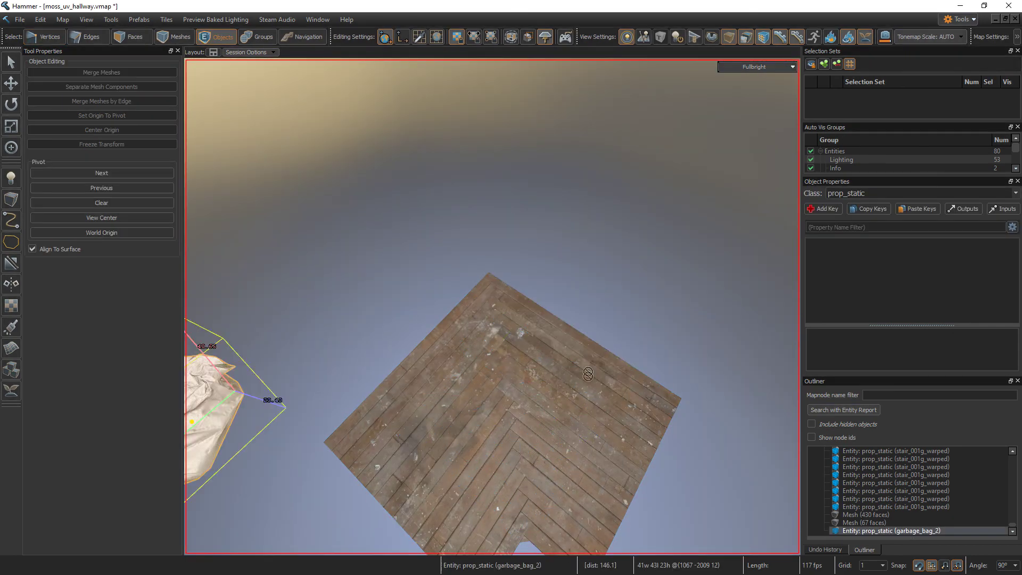
scroll(603, 266, down, 5)
click(604, 270)
scroll(602, 354, up, 3)
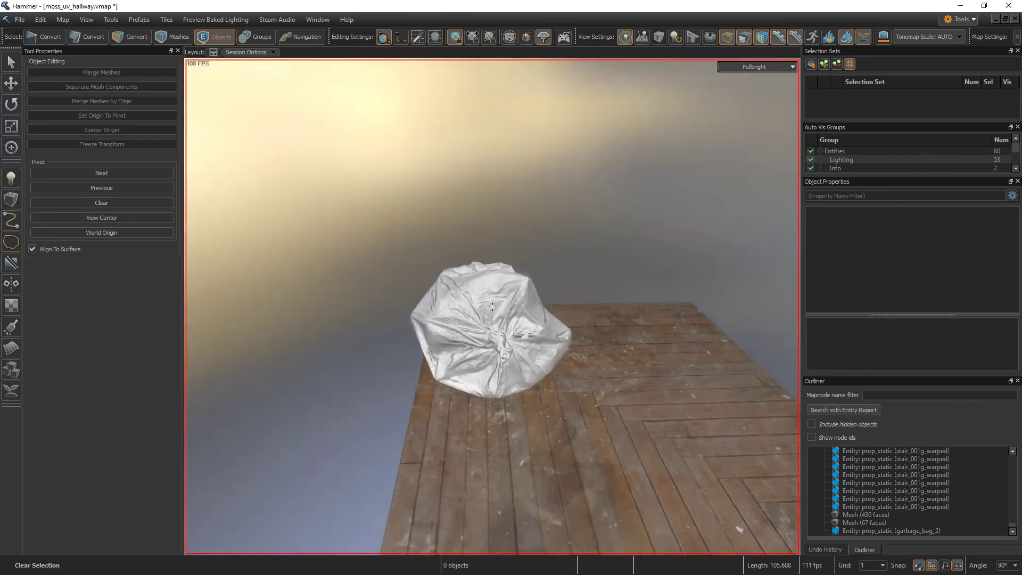
Step: Examine the wireframe where floor, walls and ceiling meet in corridor corners 1, 2 and 3
key(z)
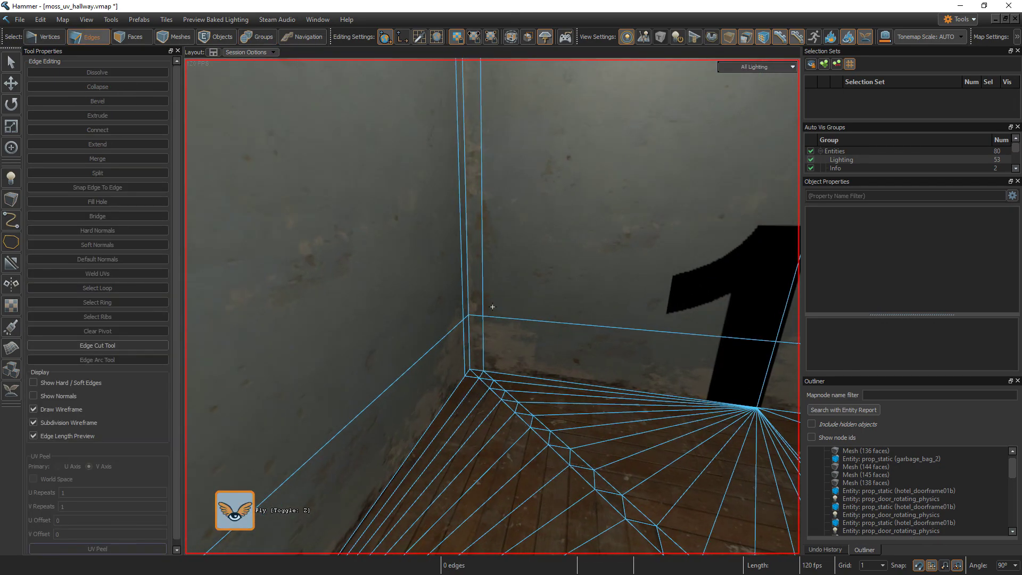
key(z)
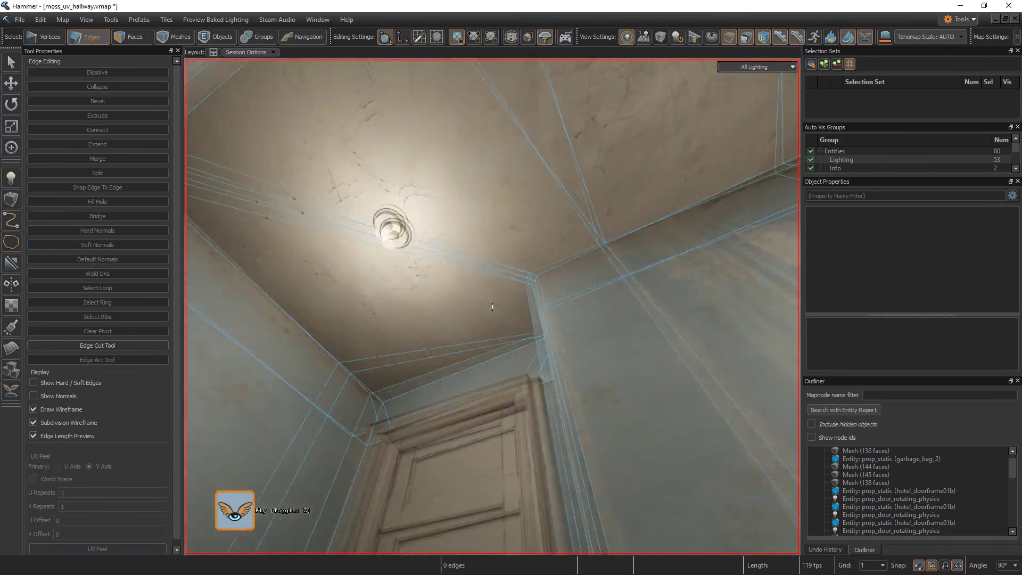
key(s)
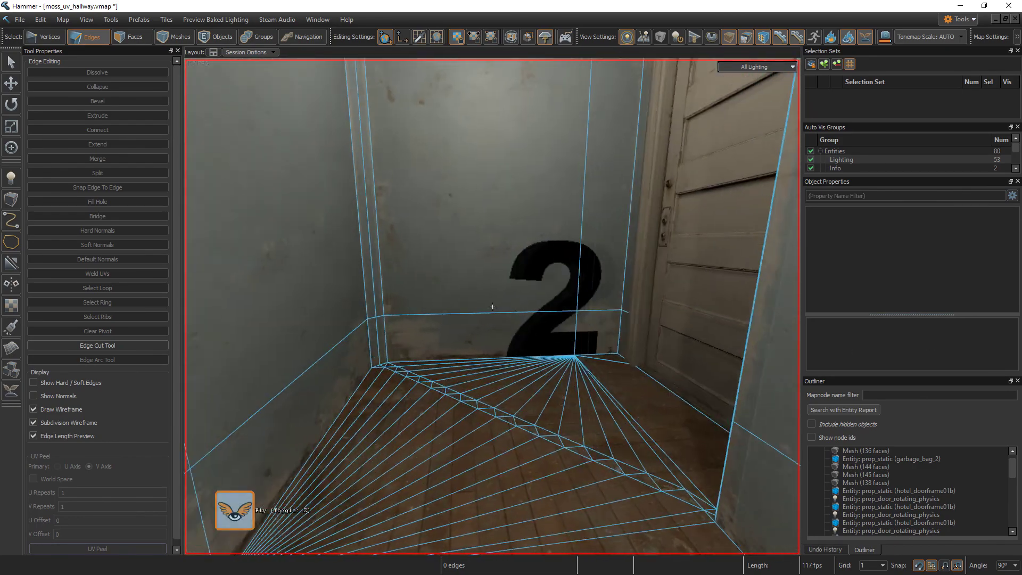
key(z)
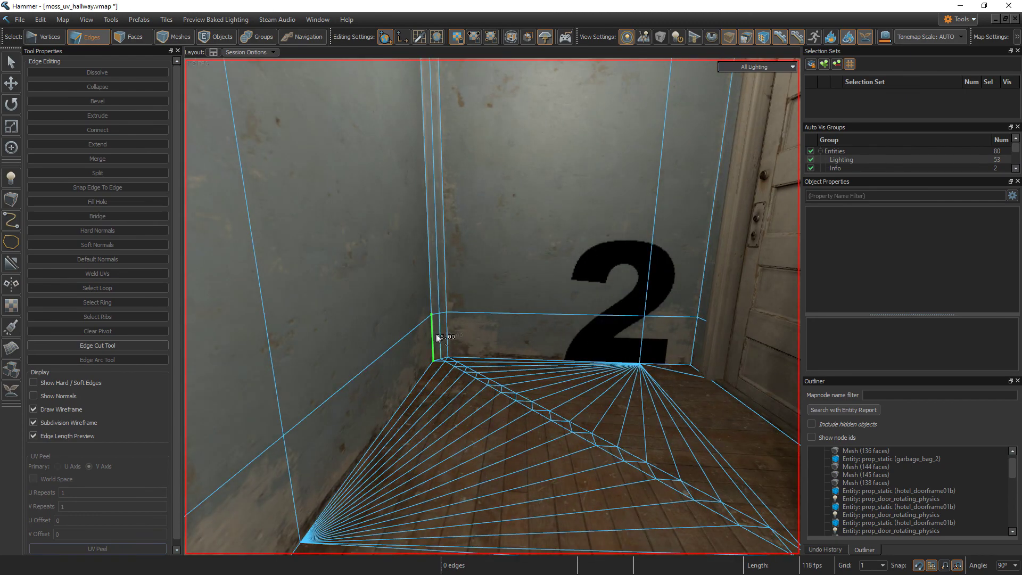
key(z)
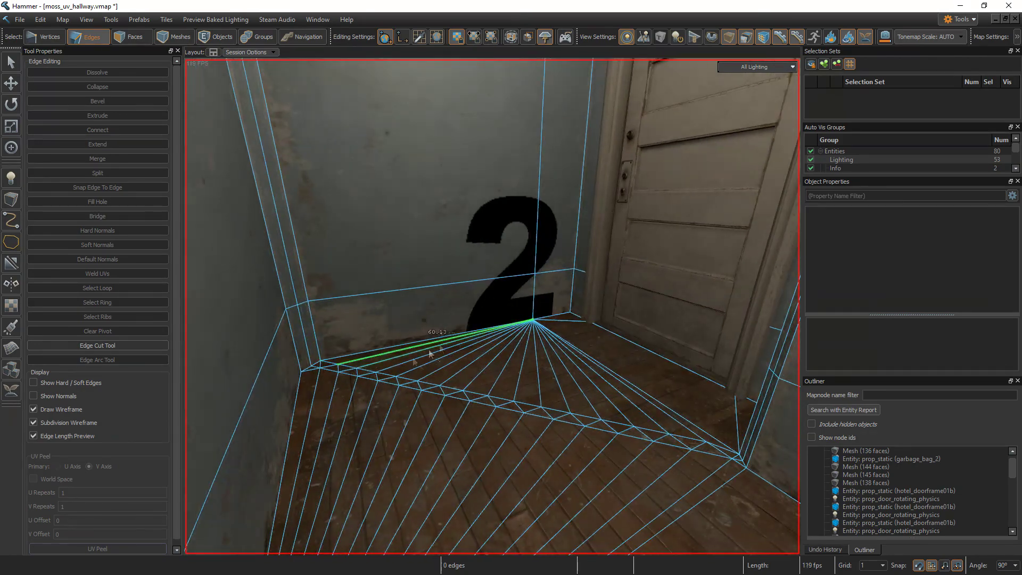
key(z)
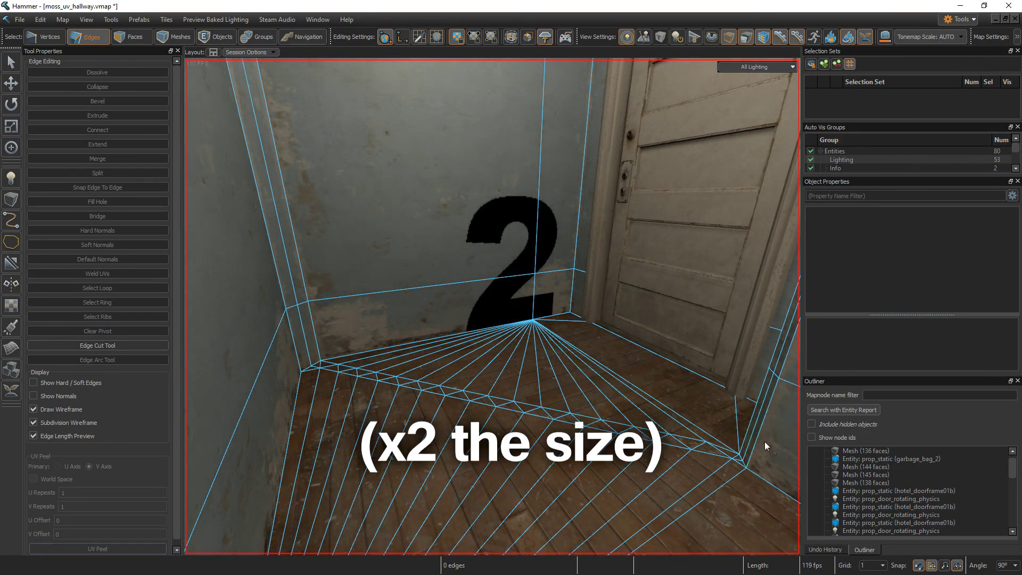
key(z)
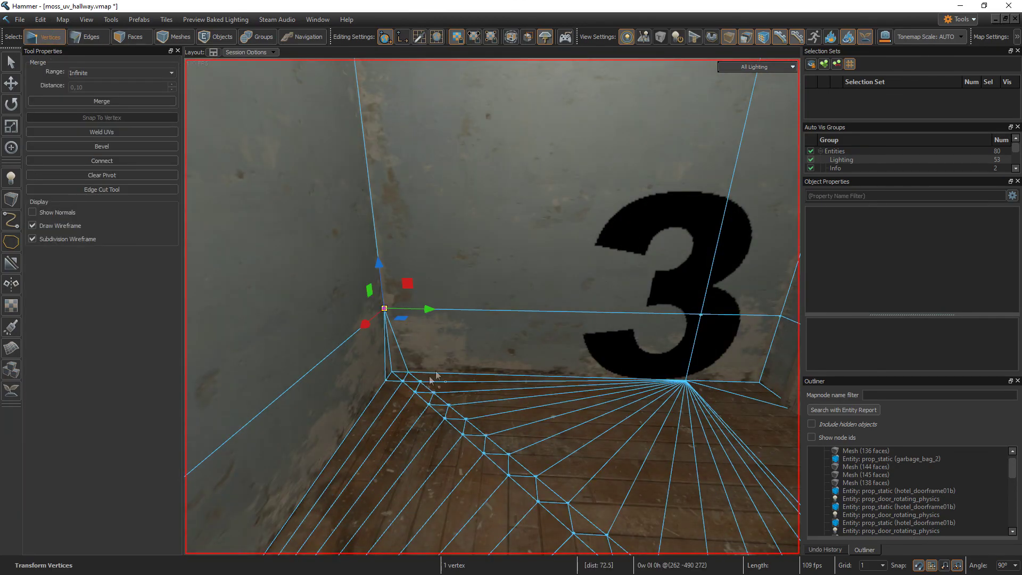
click(428, 374)
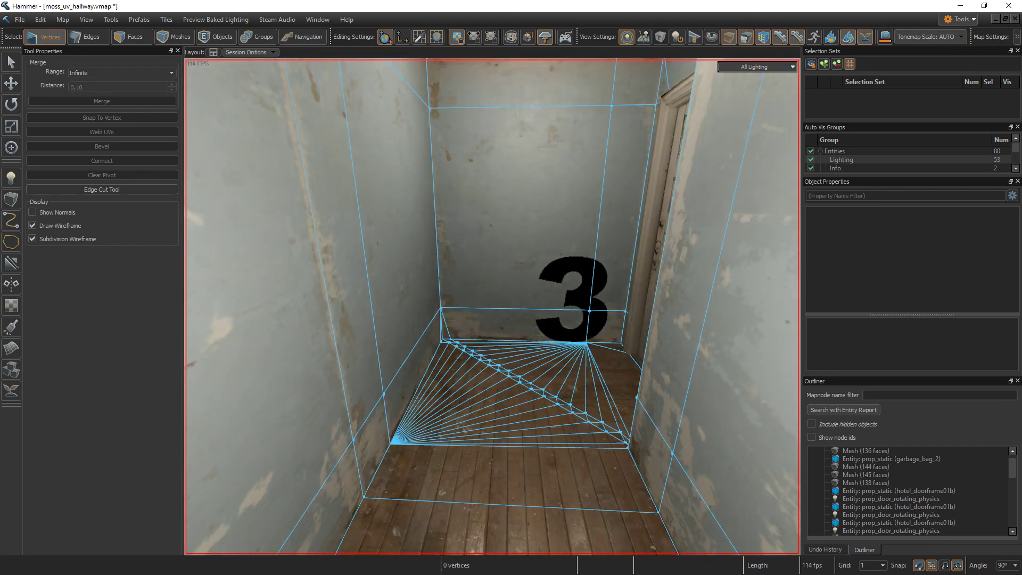
key(z)
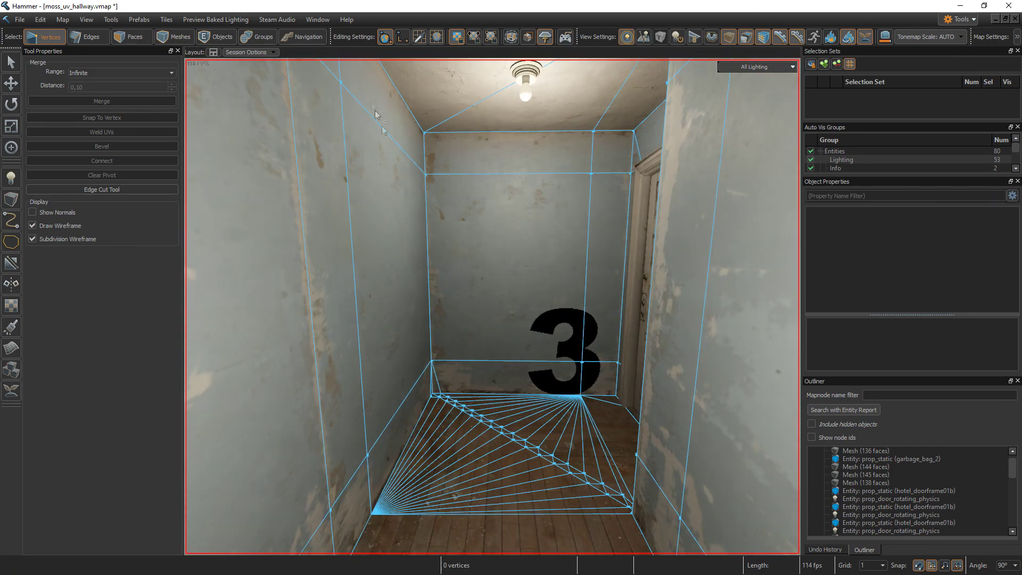
key(z)
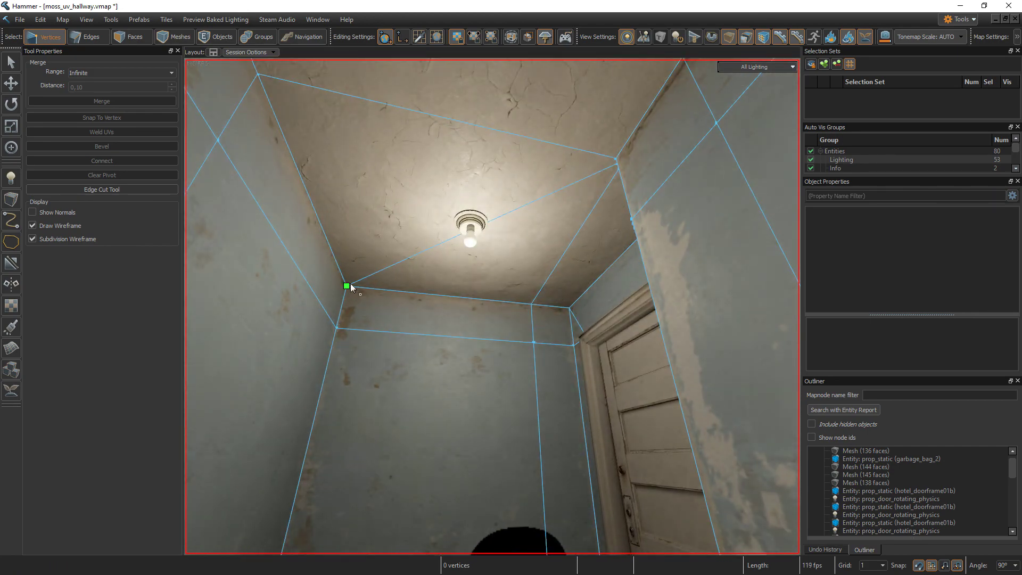
key(z)
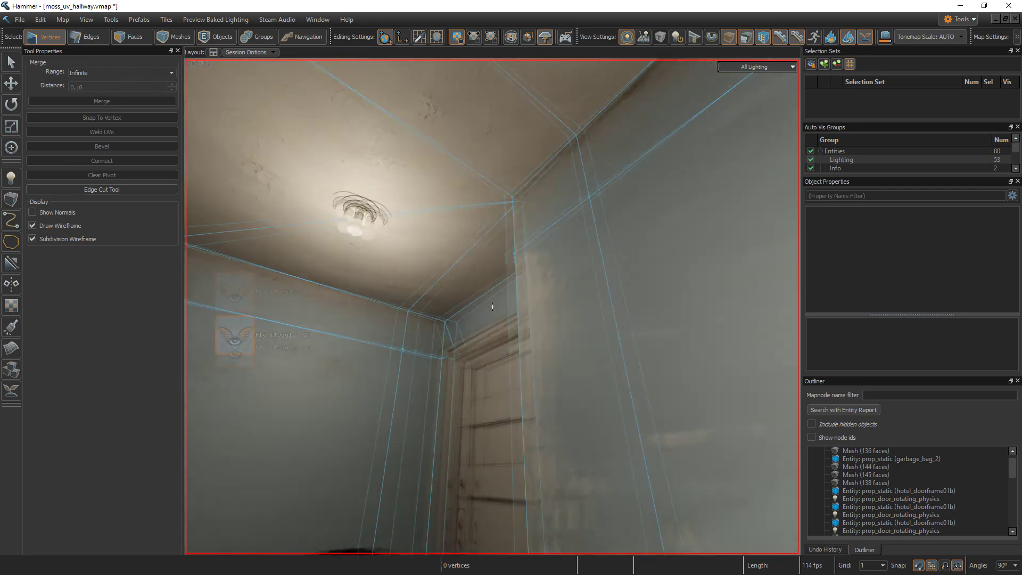
Step: Compare the stair-stepped plank seams on the floors of corridor corners 1 to 4 without the wireframe
key(6)
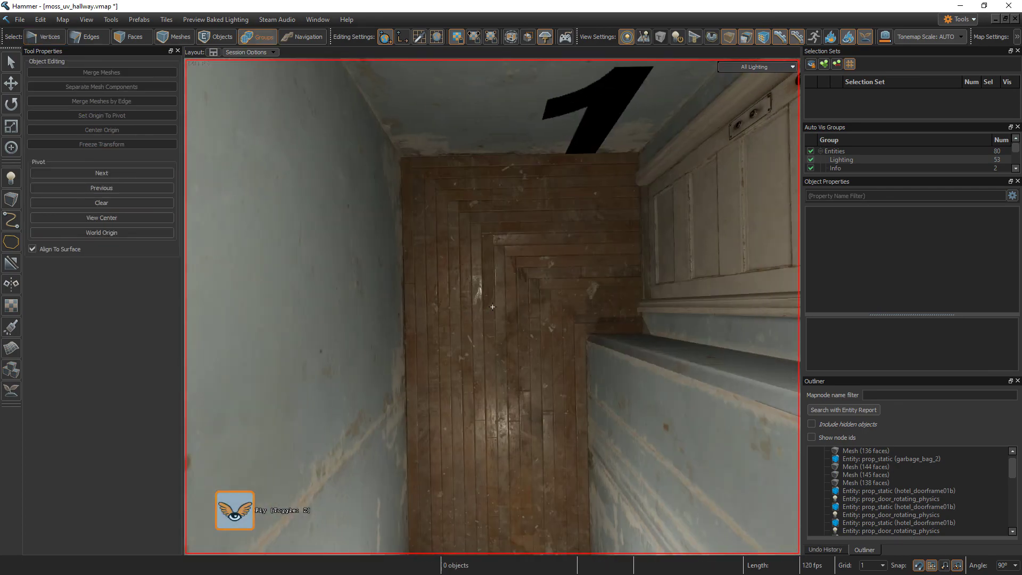
key(d)
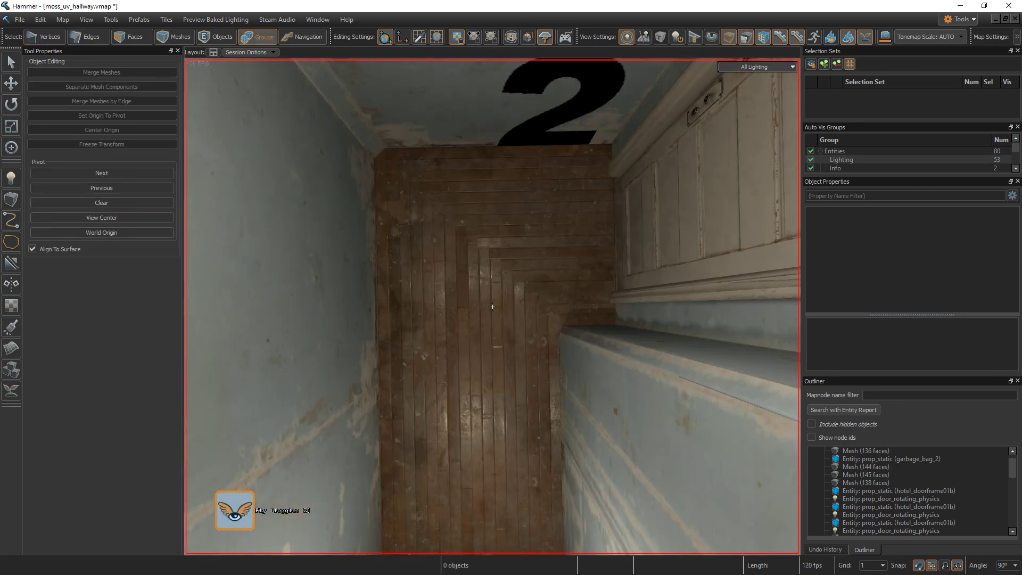
key(d)
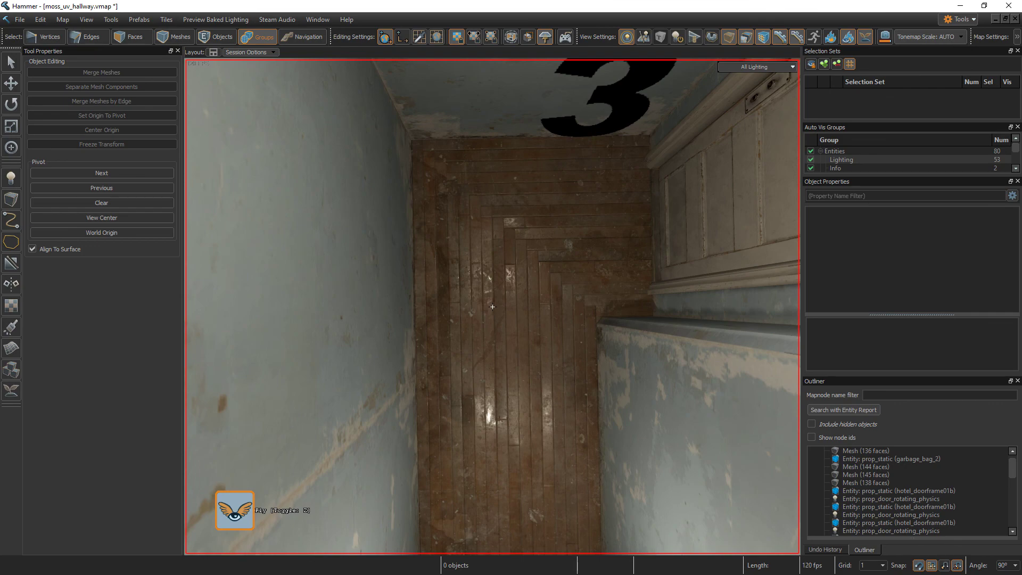
key(d)
key(w)
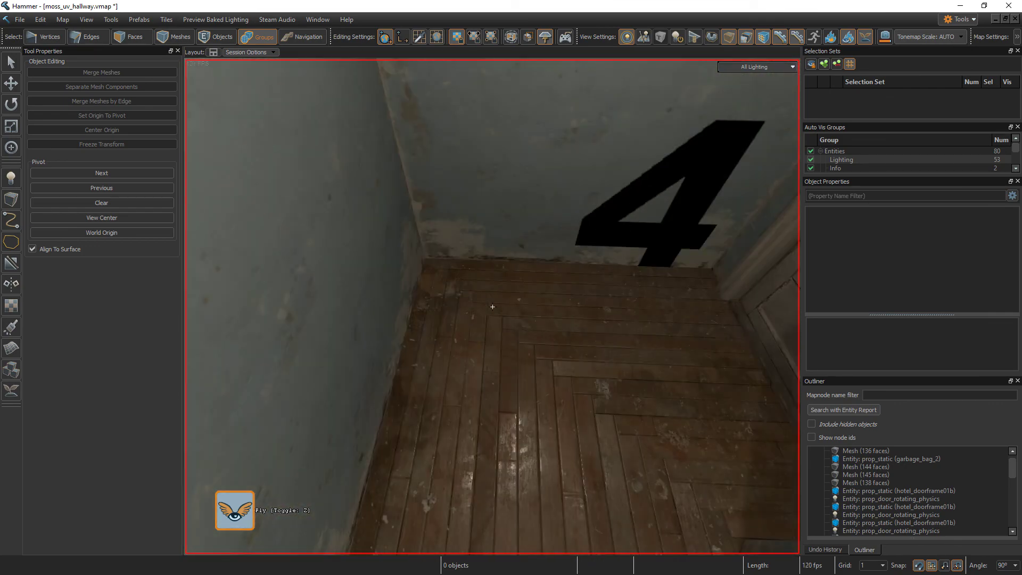
key(z)
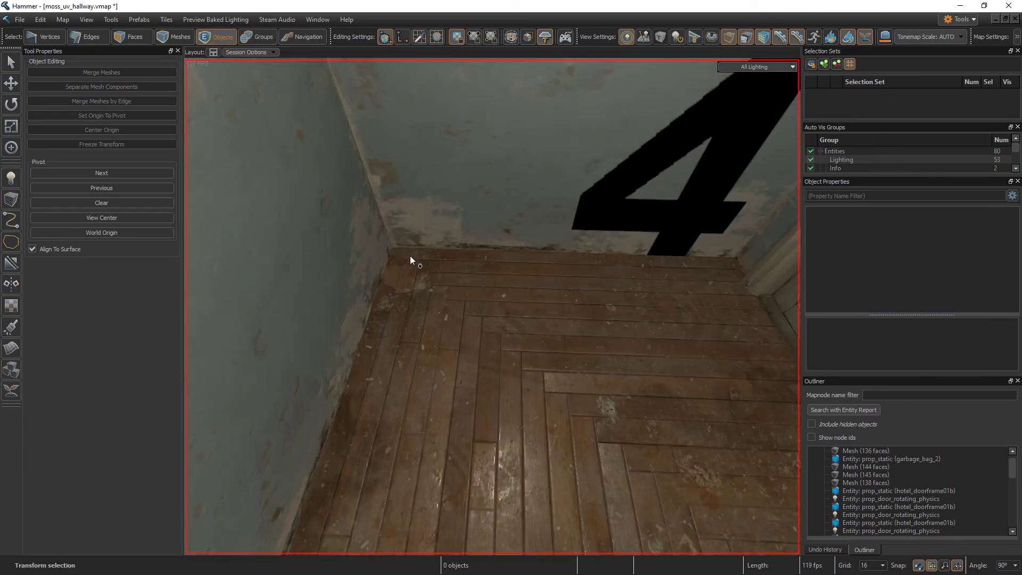
Step: Move the garbage bag prop outside the wall 48 units into corridor corner 4, clear the selection, and save the map
key(a)
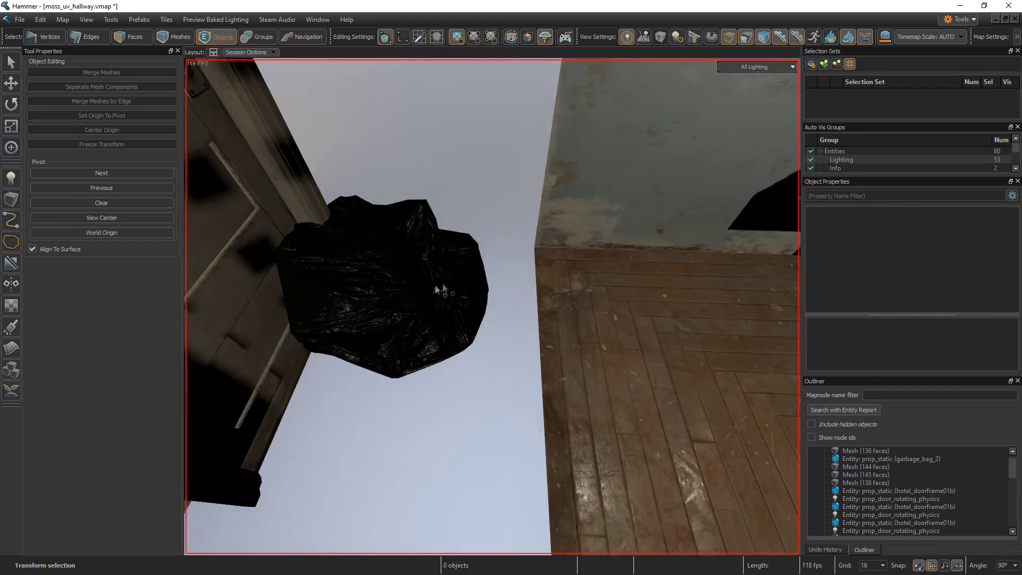
click(436, 286)
key(d)
drag(445, 298, 540, 305)
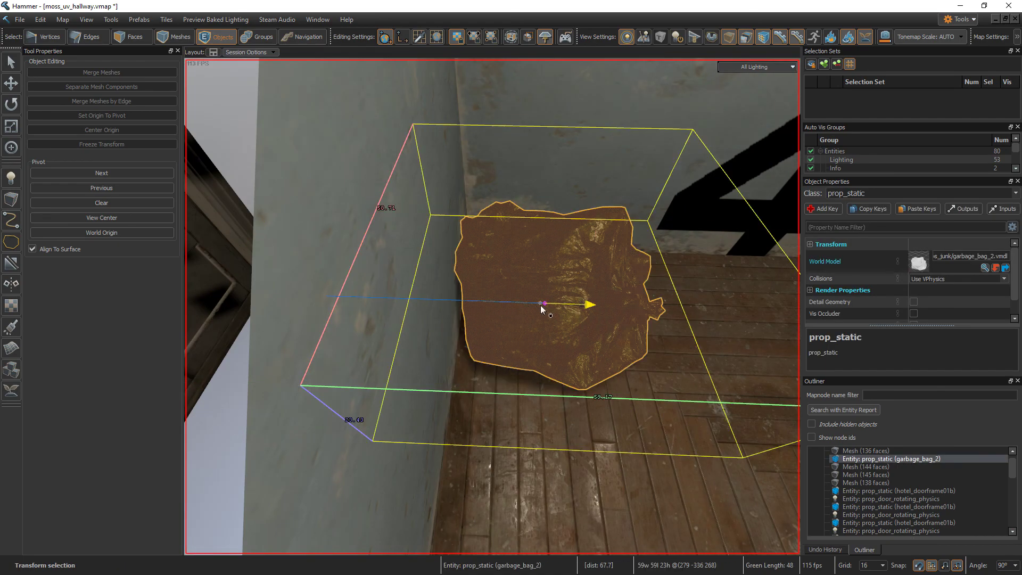
click(257, 38)
key(Escape)
key(d)
key(z)
key(s)
key(w)
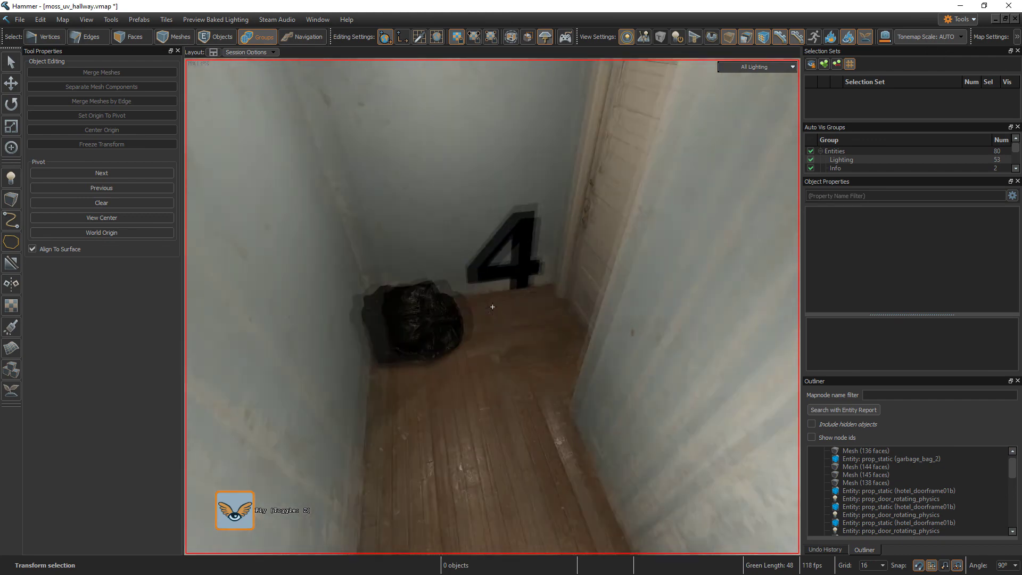
key(ctrl+s)
key(w)
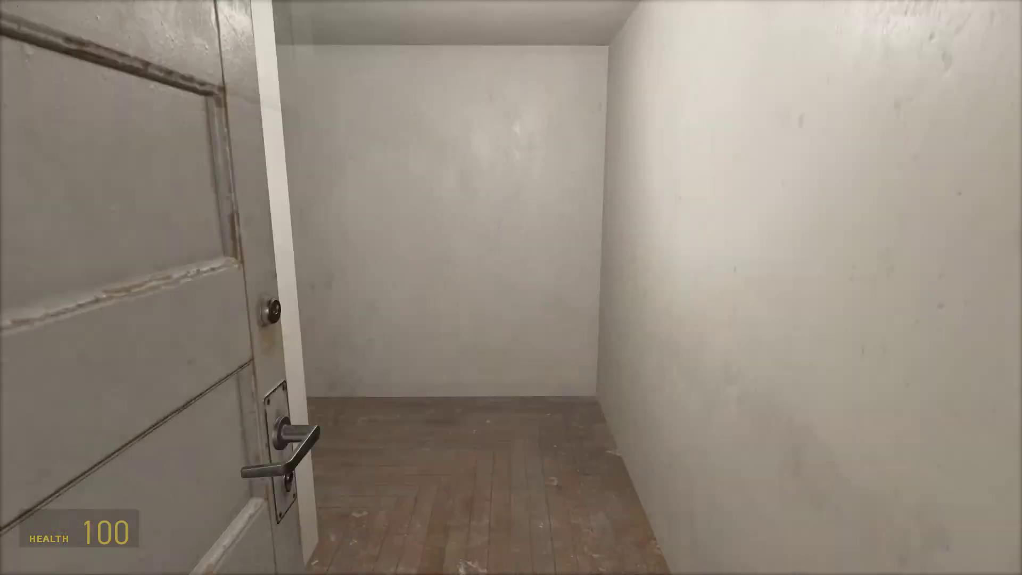
key(w)
key(w)
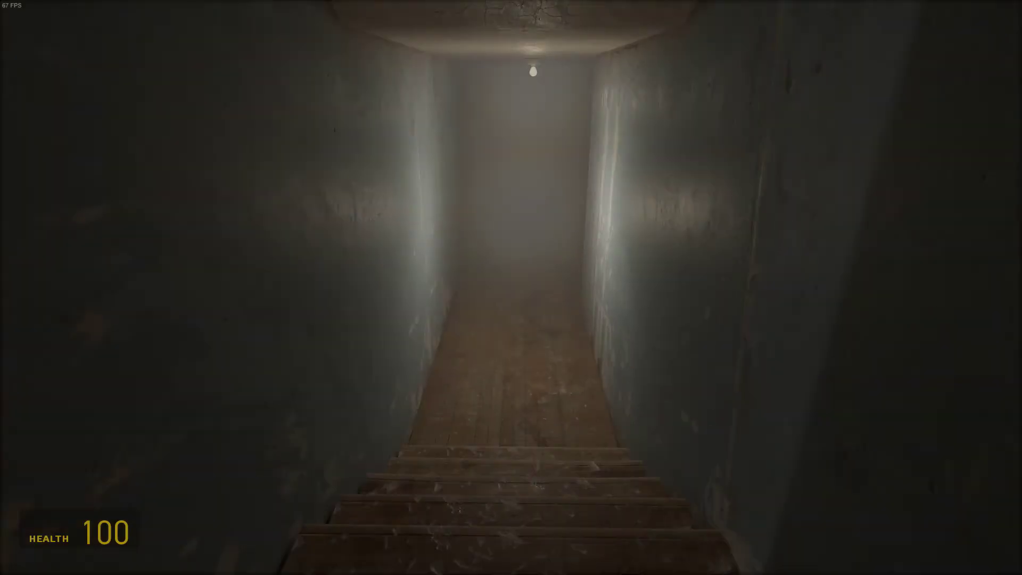